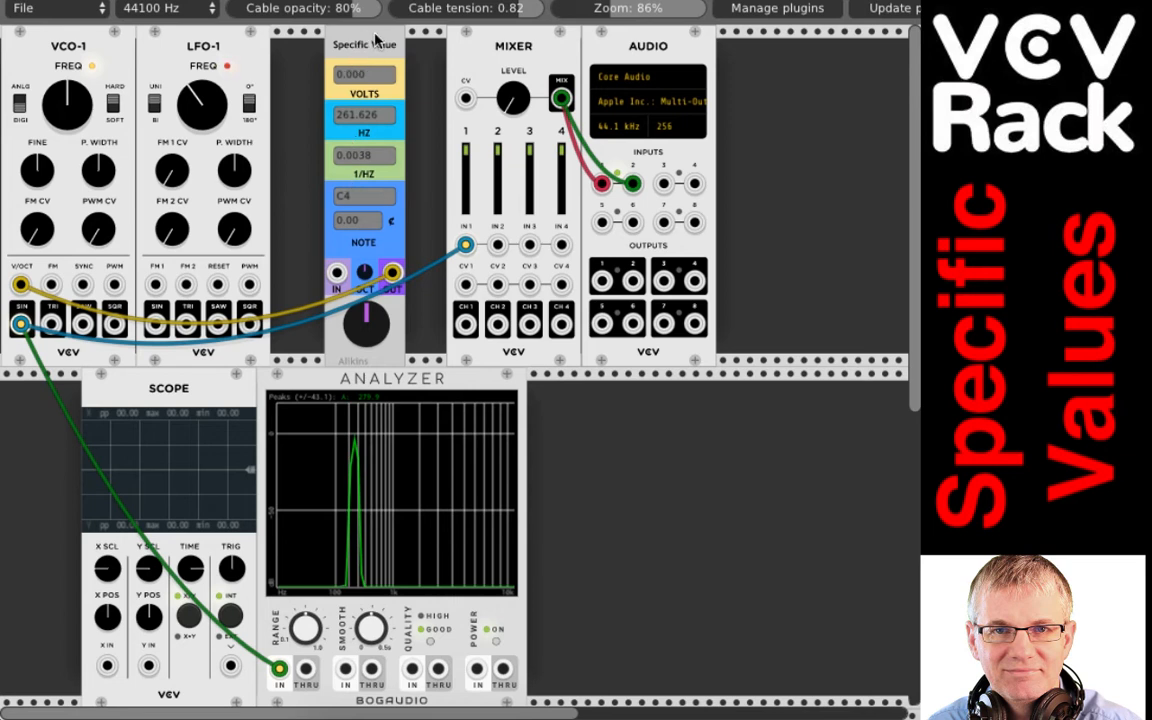
- Shift the Audio, Mixer and LFO-1 modules slightly to the right to open gaps along the rack's upper row
mouse_move(377, 41)
mouse_down()
mouse_move(330, 42)
mouse_move(376, 48)
mouse_up()
drag(651, 48, 674, 52)
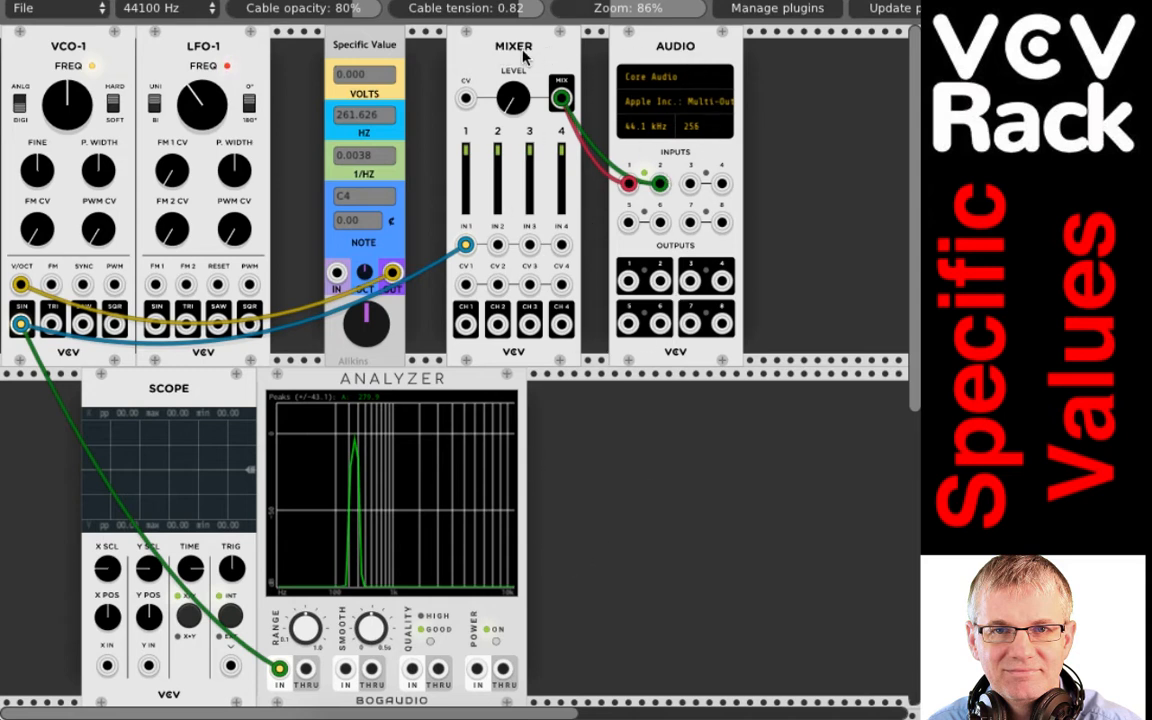
drag(519, 47, 548, 50)
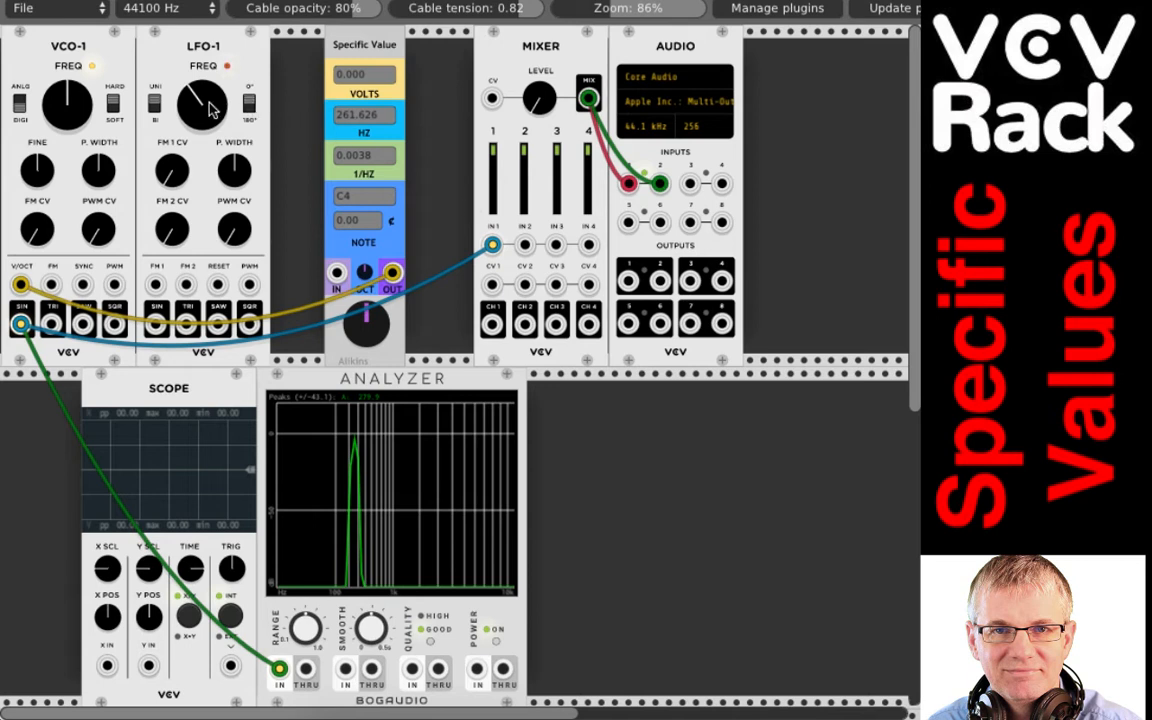
drag(179, 41, 203, 42)
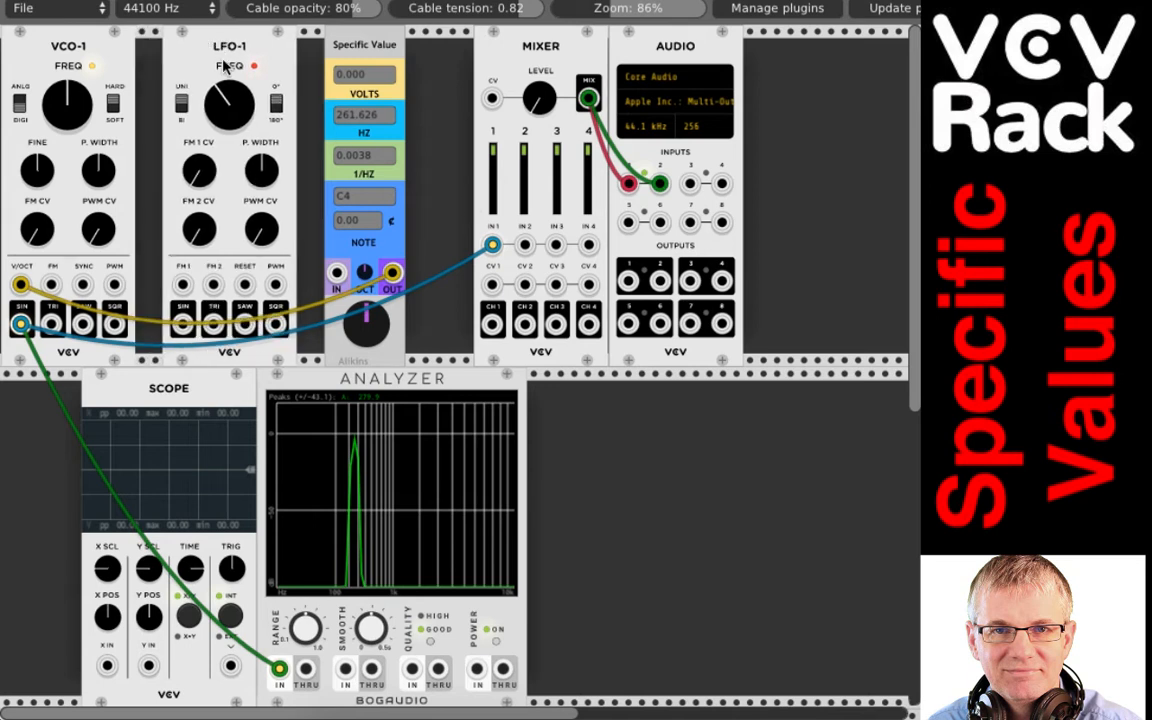
- Reset the FREQ knob of LFO-1 to its default
drag(229, 107, 229, 107)
drag(229, 107, 229, 107)
double_click(231, 103)
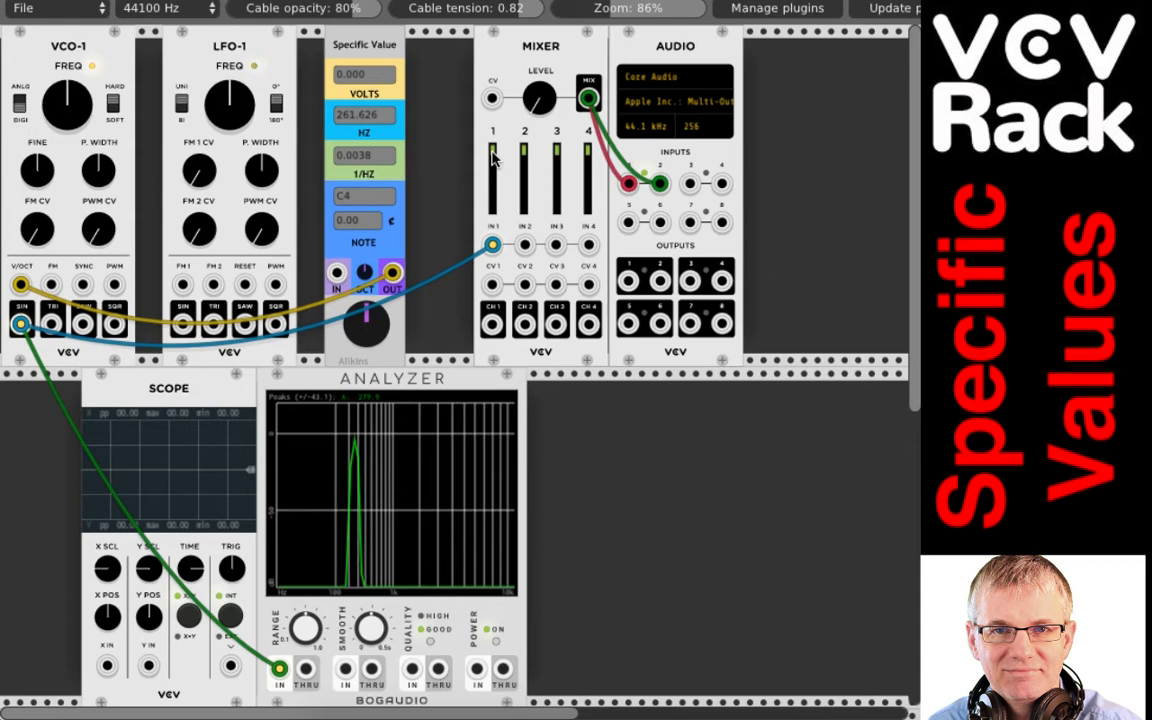
- Shift the Scope and Analyzer modules slightly left and keep Specific Value just beside LFO-1
drag(366, 52, 380, 55)
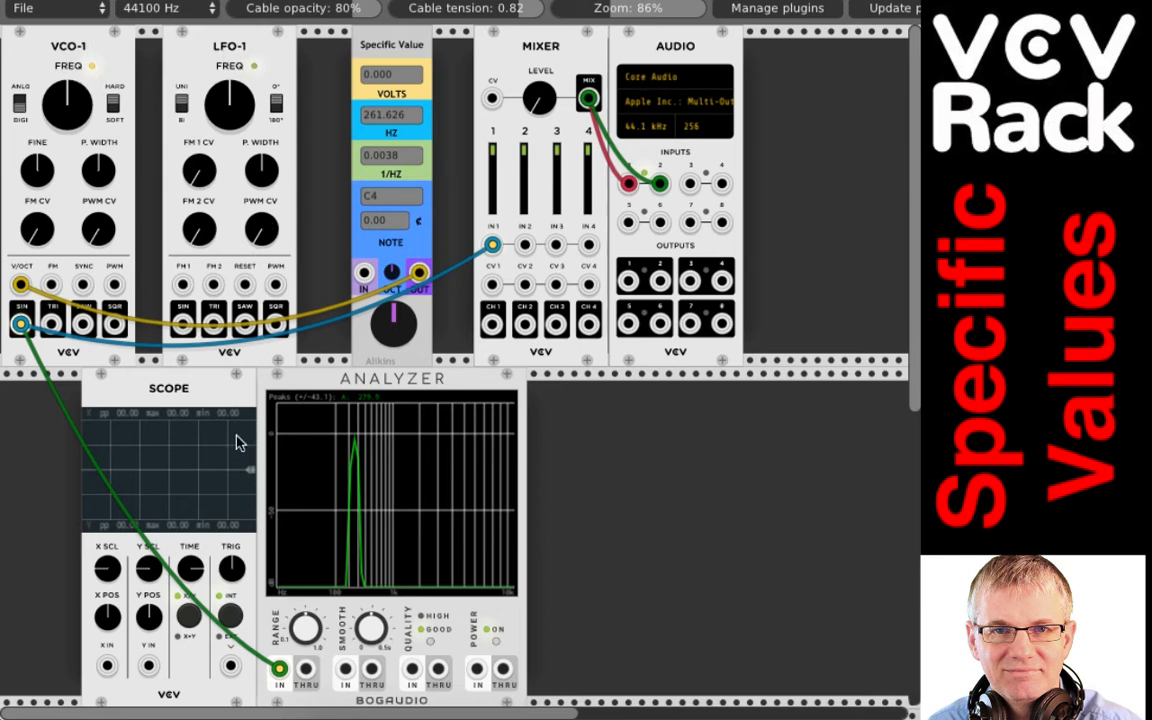
mouse_move(194, 398)
mouse_down()
mouse_move(166, 391)
mouse_move(182, 391)
mouse_up()
drag(377, 390, 353, 388)
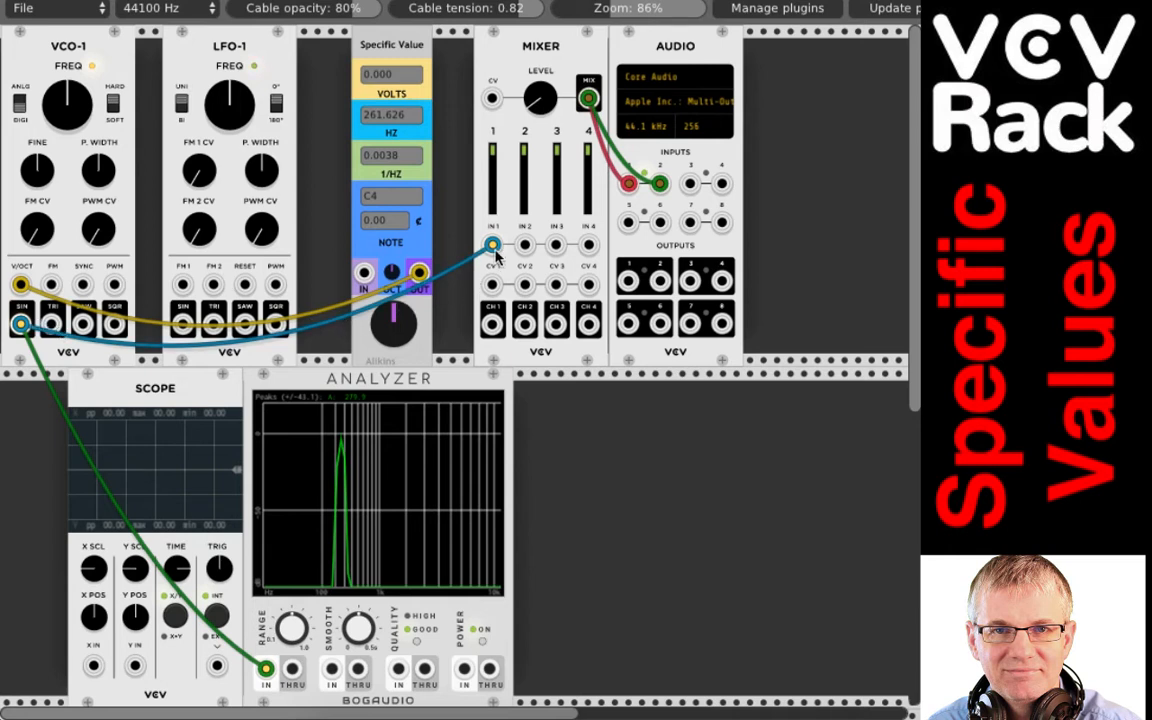
drag(364, 38, 338, 38)
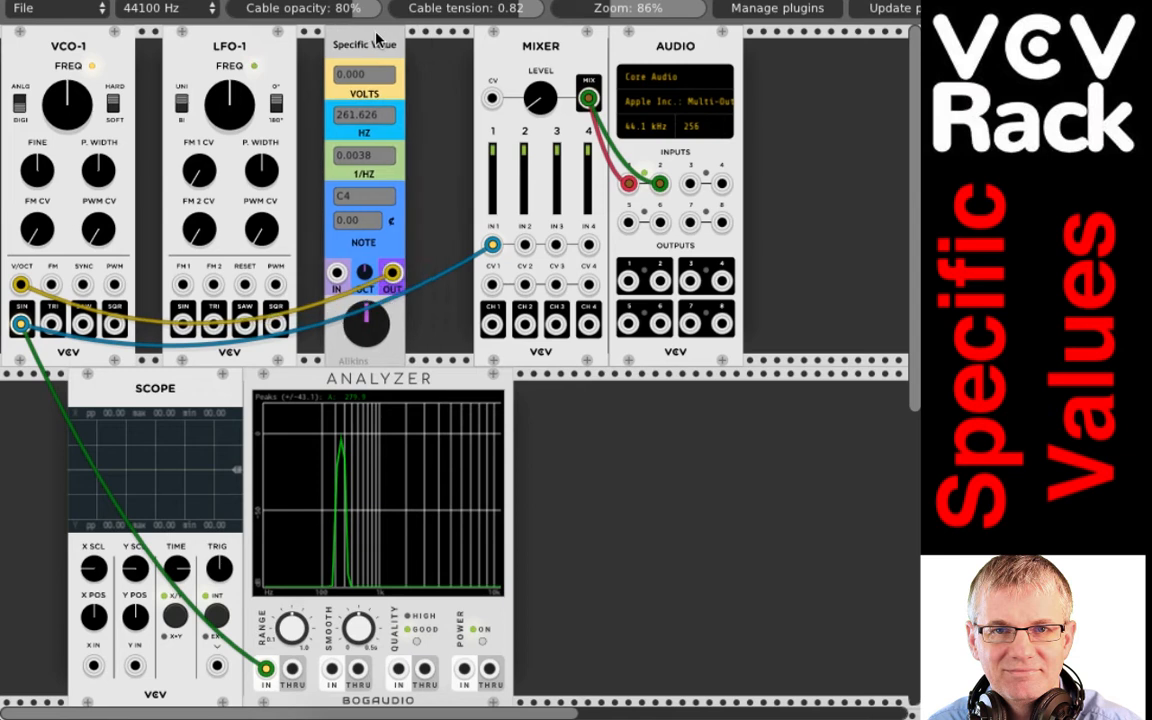
- Patch the SIN output of VCO-1 into the X input of the Scope
mouse_move(20, 285)
mouse_down()
mouse_move(390, 298)
mouse_move(348, 256)
mouse_move(60, 262)
mouse_move(22, 286)
mouse_up()
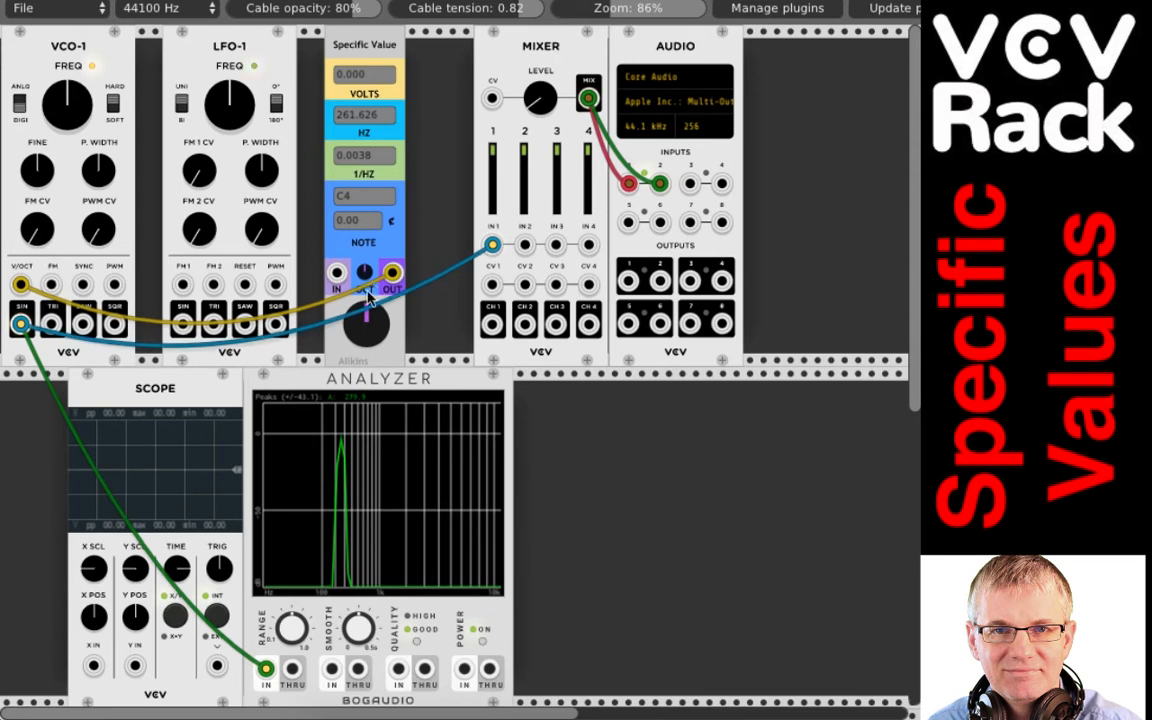
drag(95, 668, 20, 323)
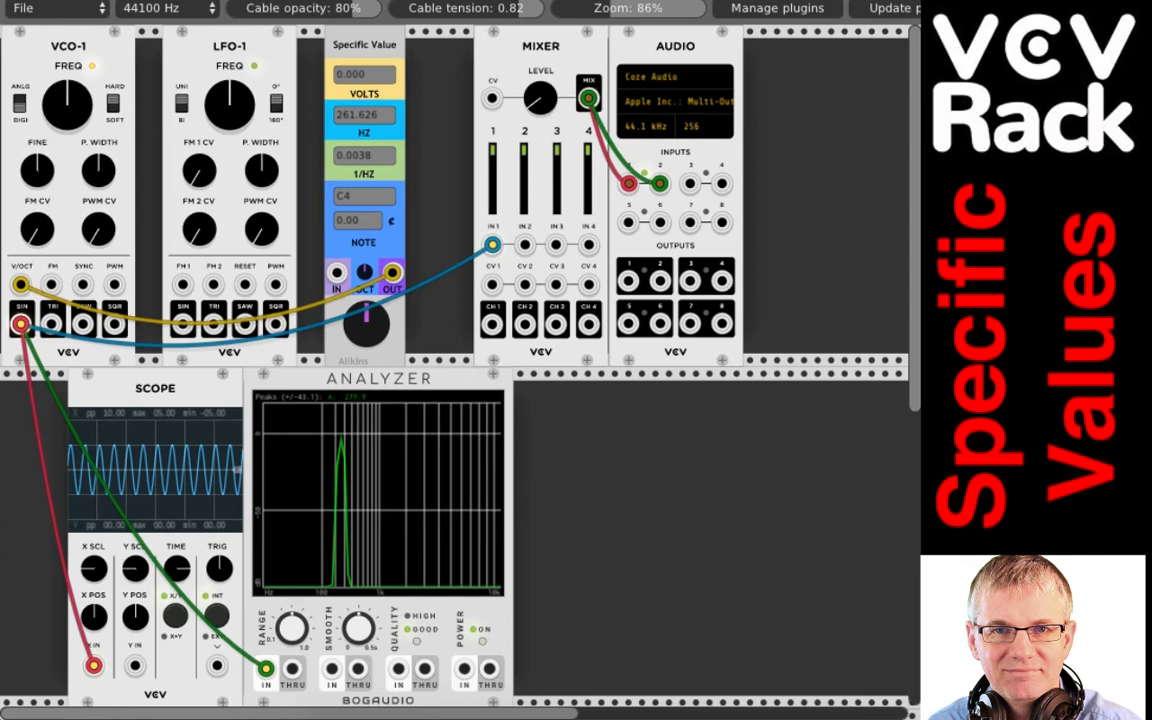
- Set the Audio module's block size to 2048 (46.4 ms)
click(694, 128)
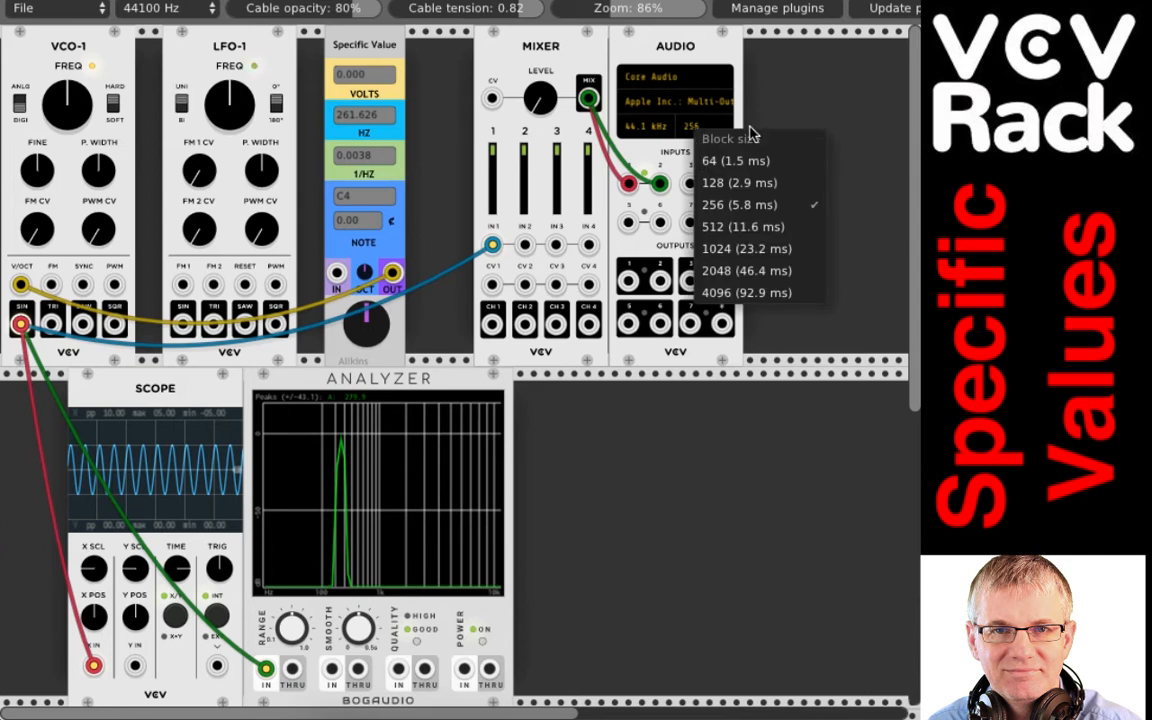
click(801, 282)
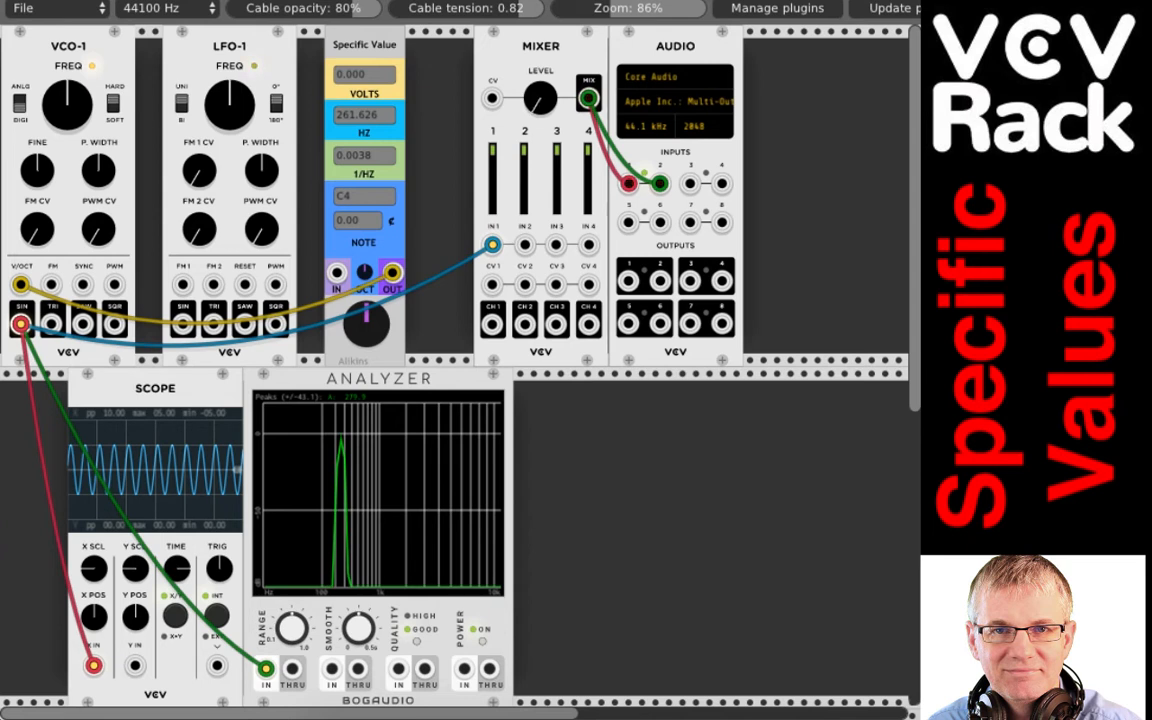
click(694, 127)
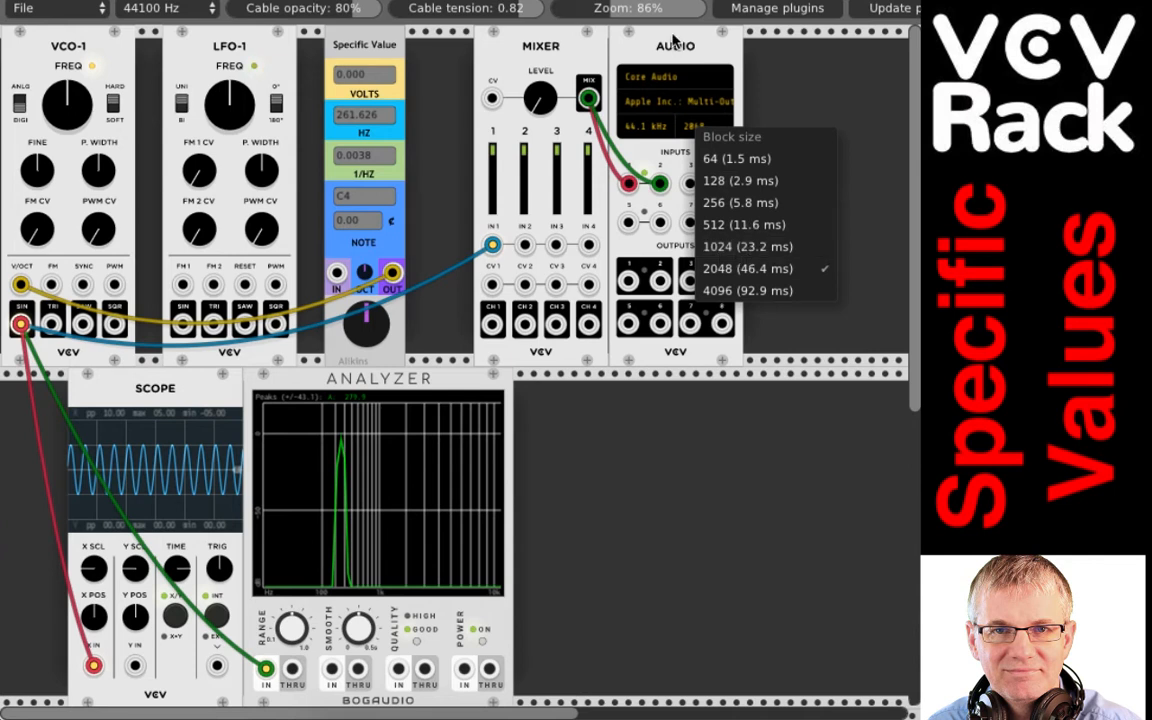
click(673, 44)
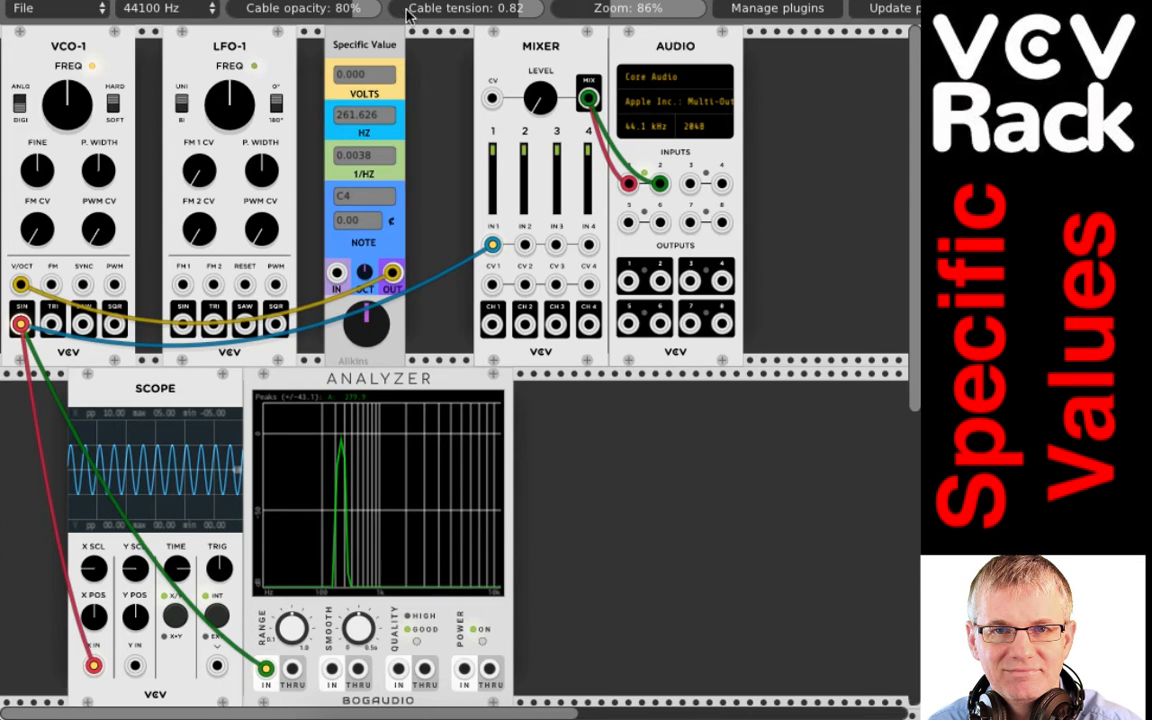
- Nudge Specific Value toward the Mixer, and try its large knob down to -1.530 volts before resetting it
drag(364, 54, 376, 52)
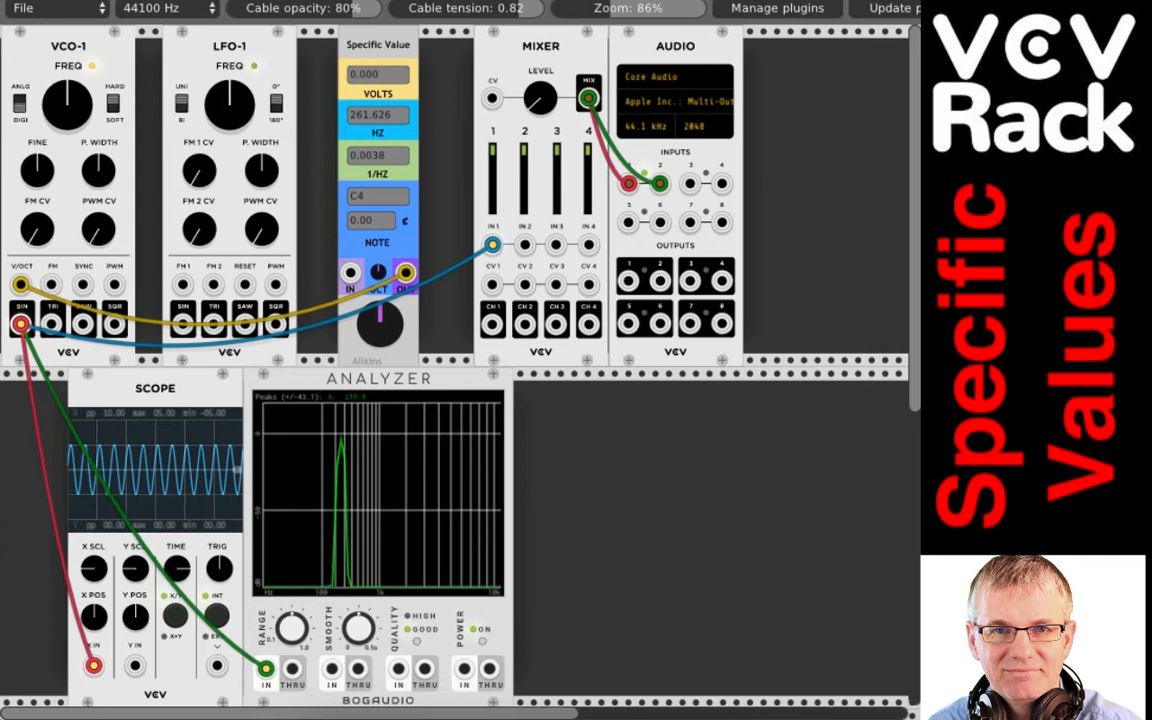
drag(380, 324, 380, 370)
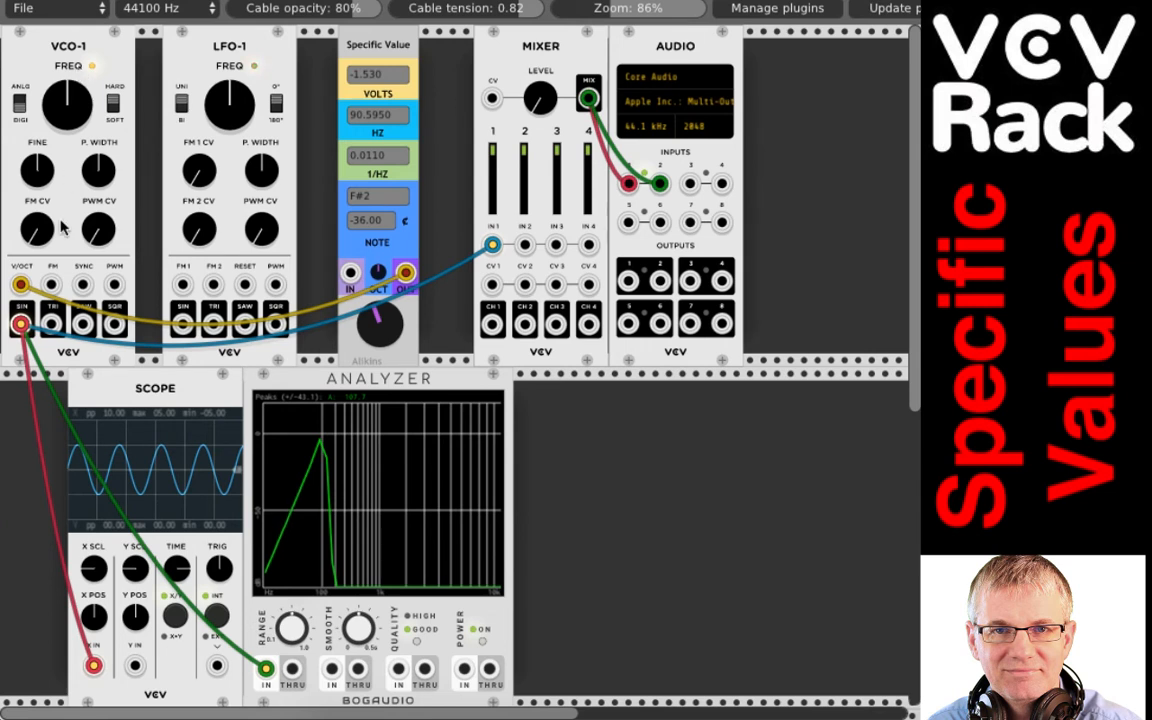
drag(380, 323, 380, 296)
right_click(383, 321)
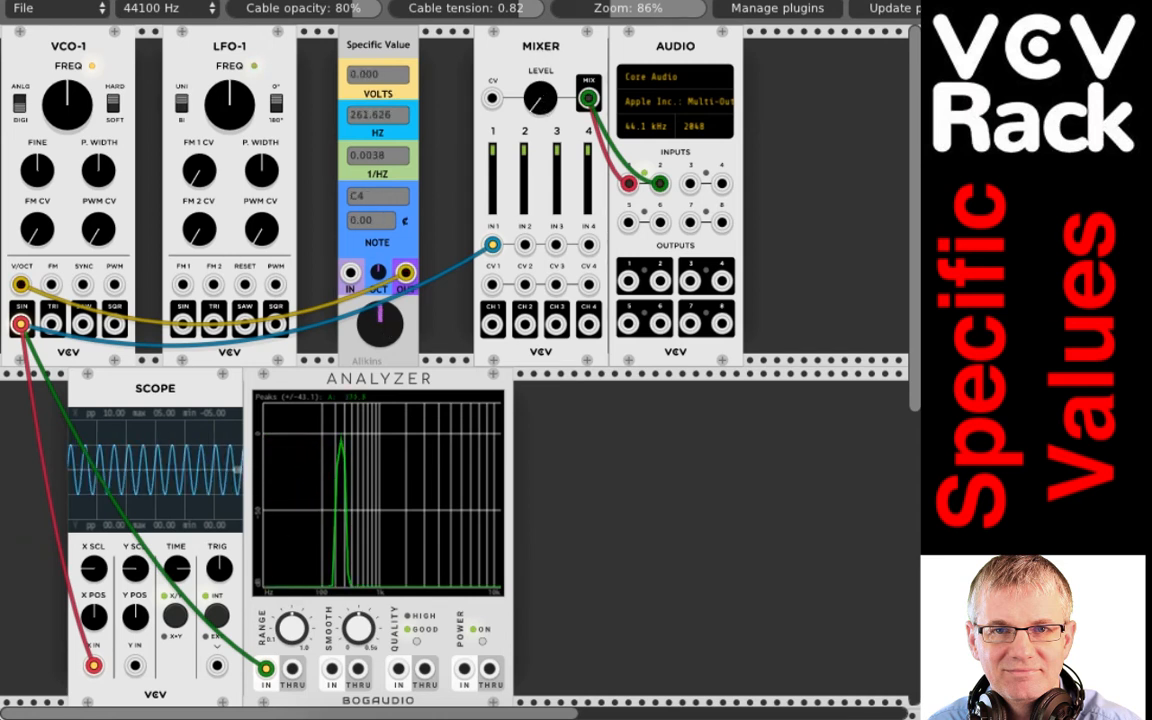
- Try modulating Specific Value by patching LFO-1's SIN output into its IN port, and unplug the cable
drag(182, 323, 351, 274)
mouse_move(382, 320)
mouse_down()
mouse_move(386, 330)
mouse_move(390, 298)
mouse_move(390, 344)
mouse_up()
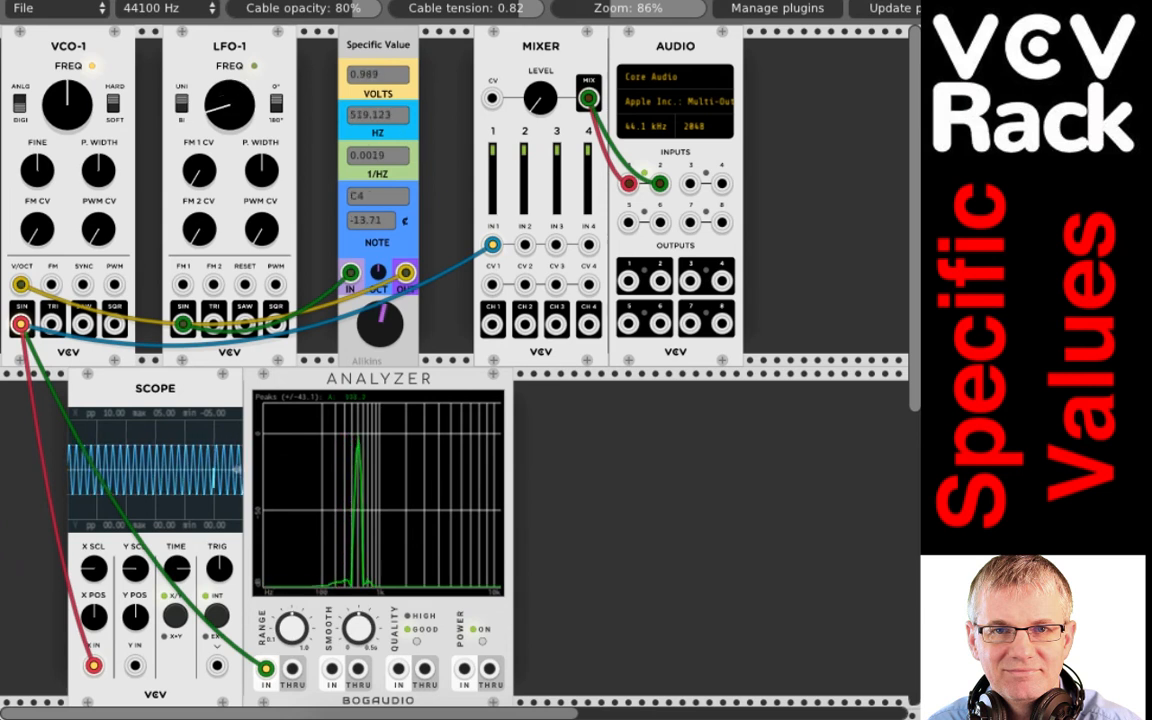
drag(225, 108, 225, 95)
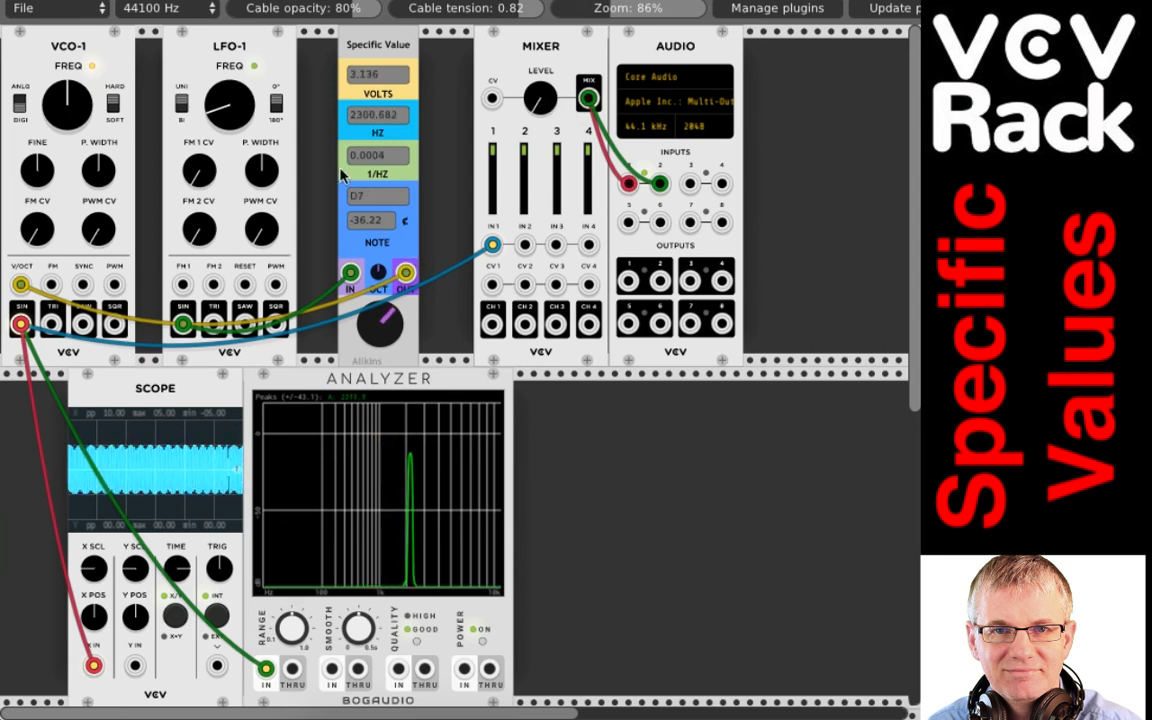
mouse_move(180, 332)
mouse_down()
mouse_move(215, 312)
mouse_move(226, 202)
mouse_move(228, 252)
mouse_move(178, 300)
mouse_move(185, 320)
mouse_up()
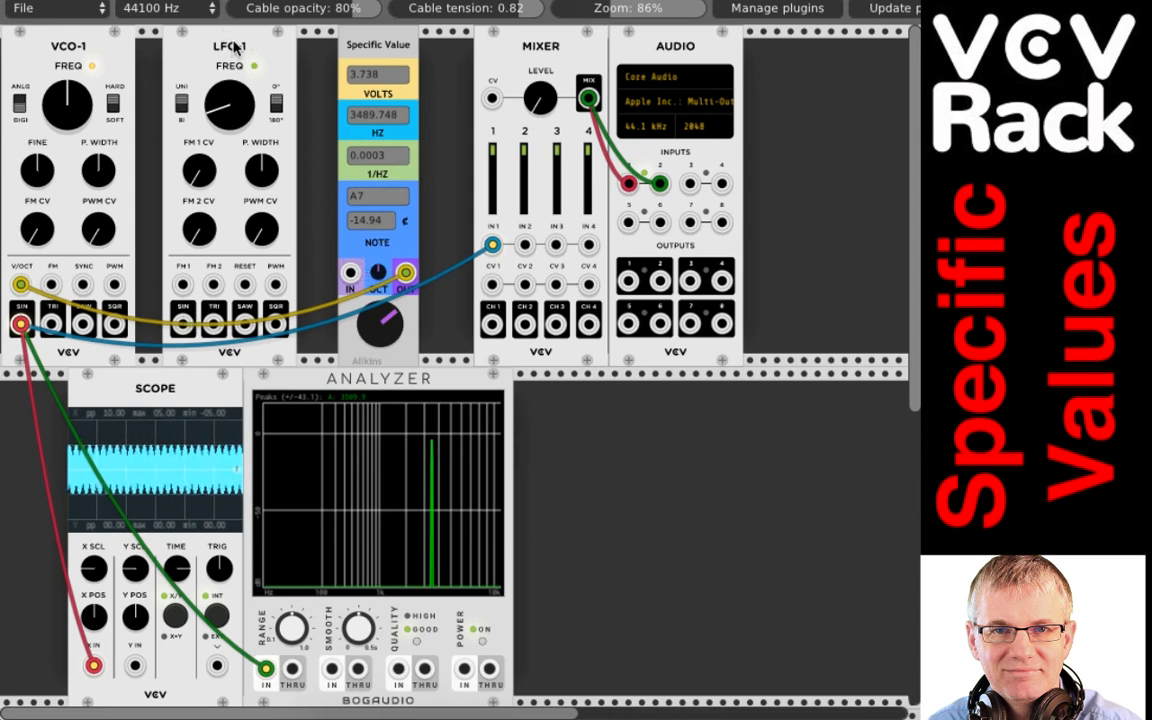
- Delete the LFO-1 module and move VCO-1 closer to Specific Value
key(Delete)
drag(80, 47, 224, 47)
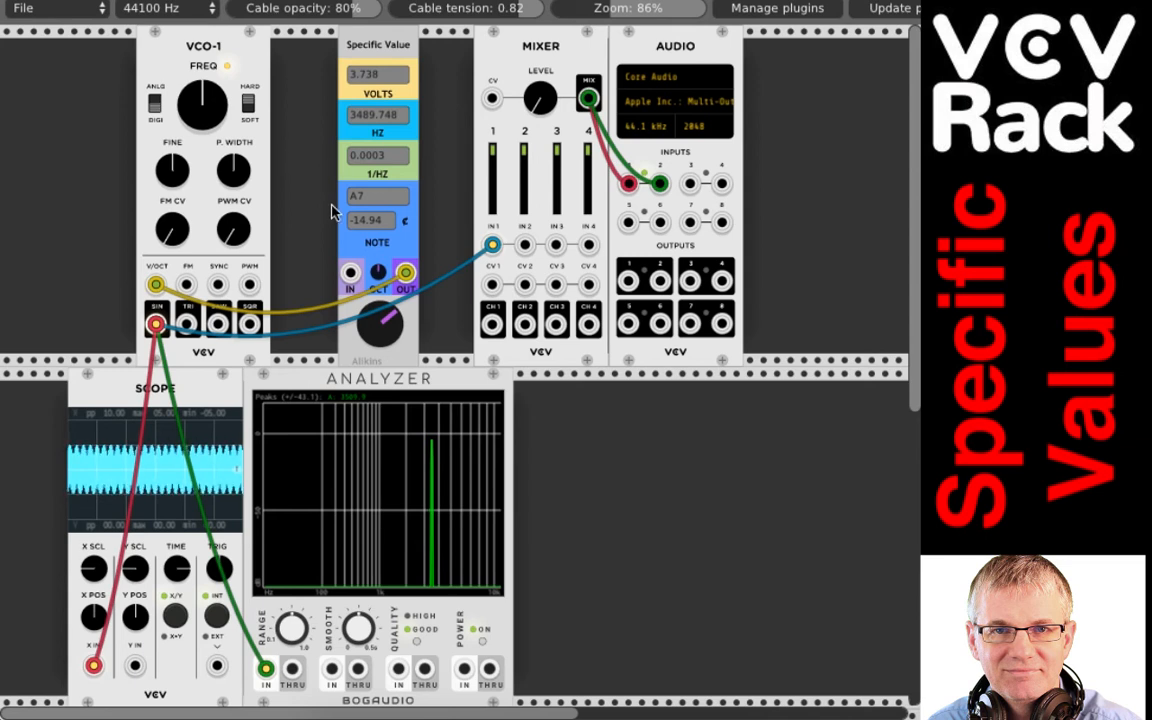
- Reset the Specific Value knob to its default and enter a frequency of 440 Hz
double_click(383, 333)
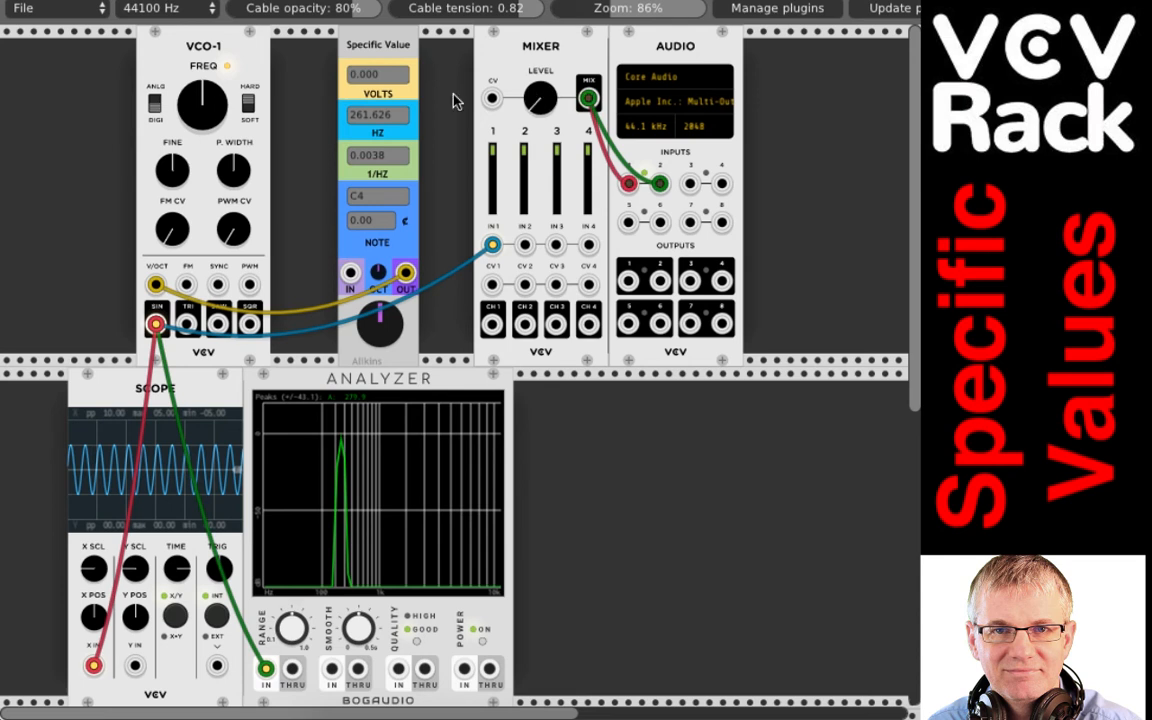
click(394, 134)
text(44)
key(Return)
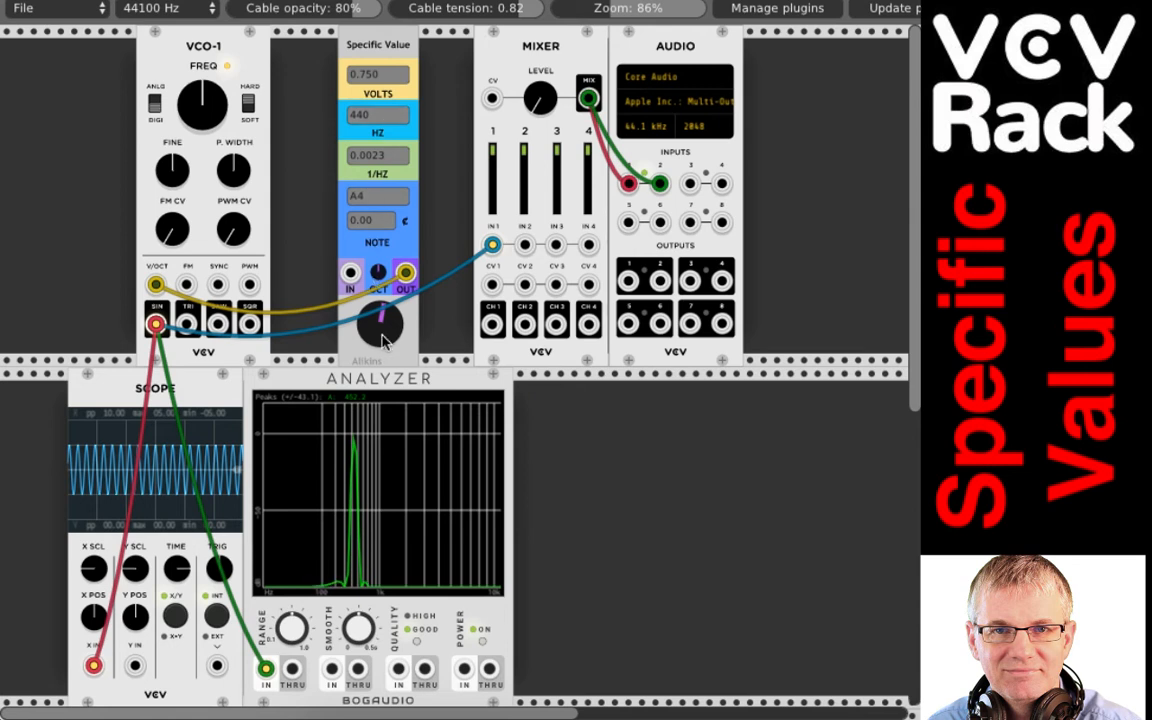
- Sweep the Specific Value knob up to 10 volts and down to -10 volts
drag(383, 340, 383, 180)
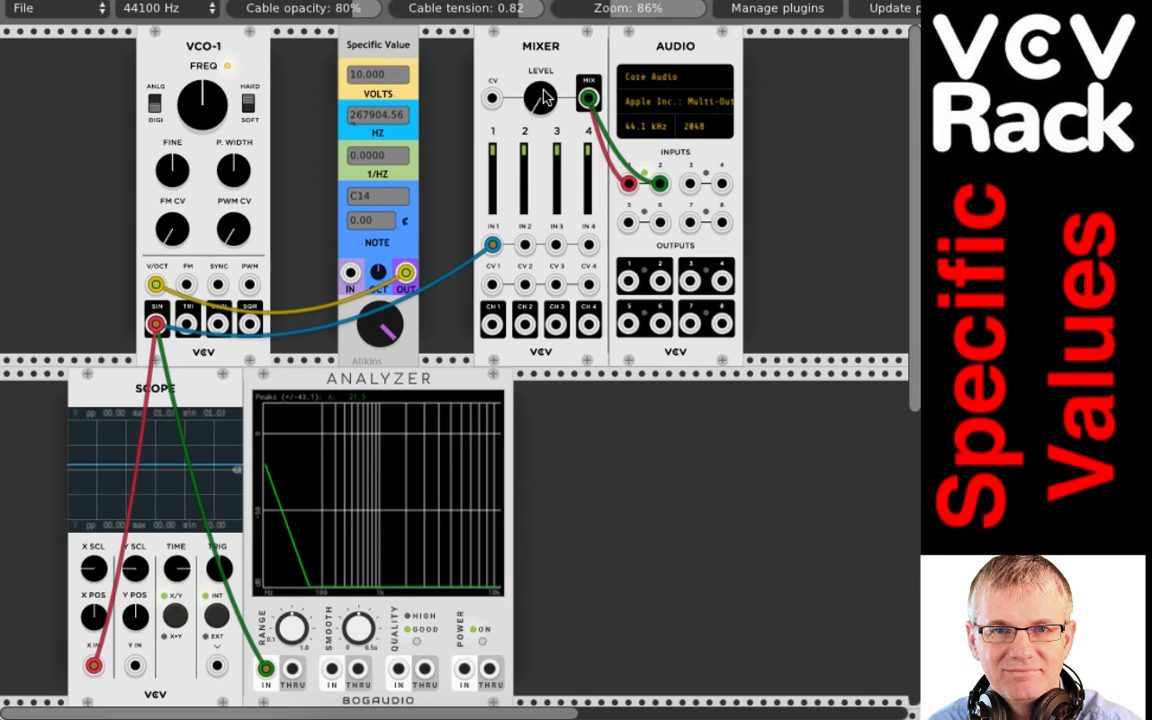
drag(370, 315, 370, 453)
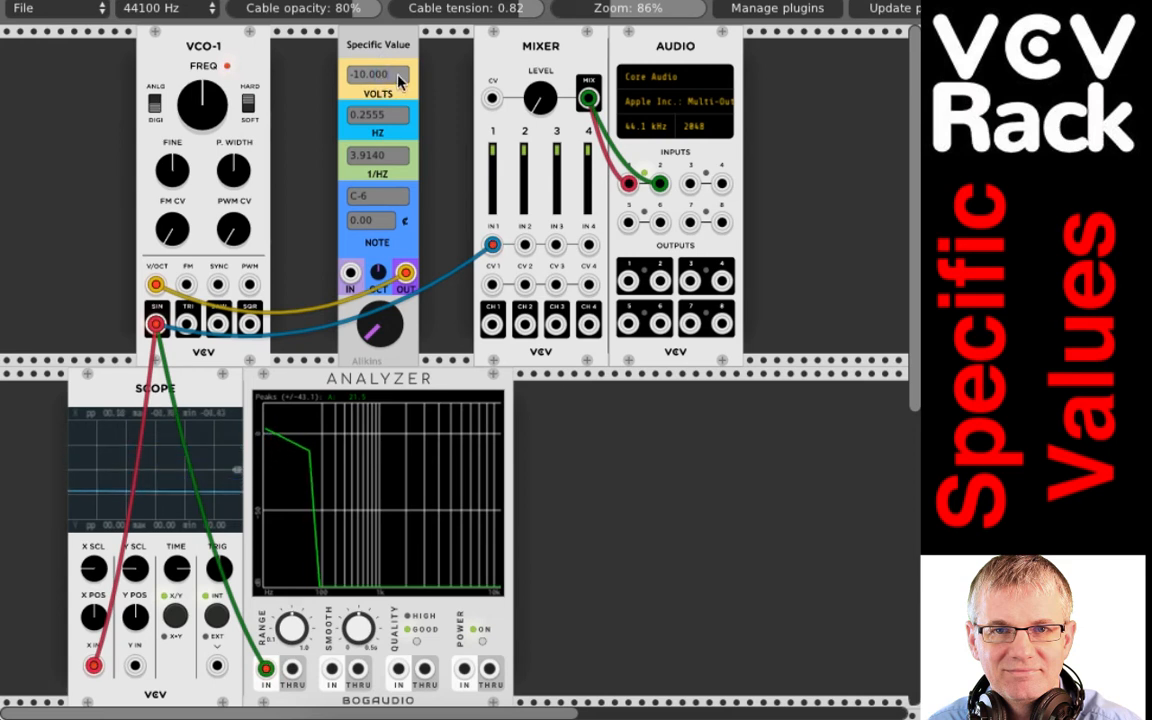
- Clear the voltage of Specific Value and set it to 0 volts
click(352, 76)
key(Delete)
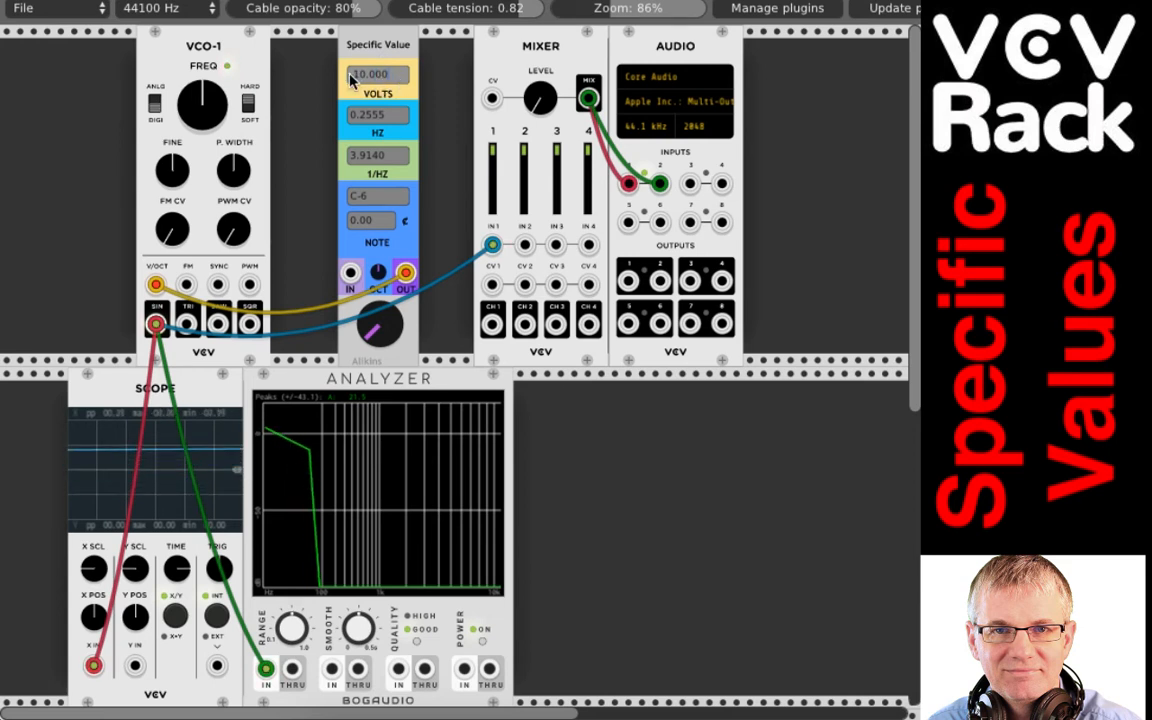
text(-)
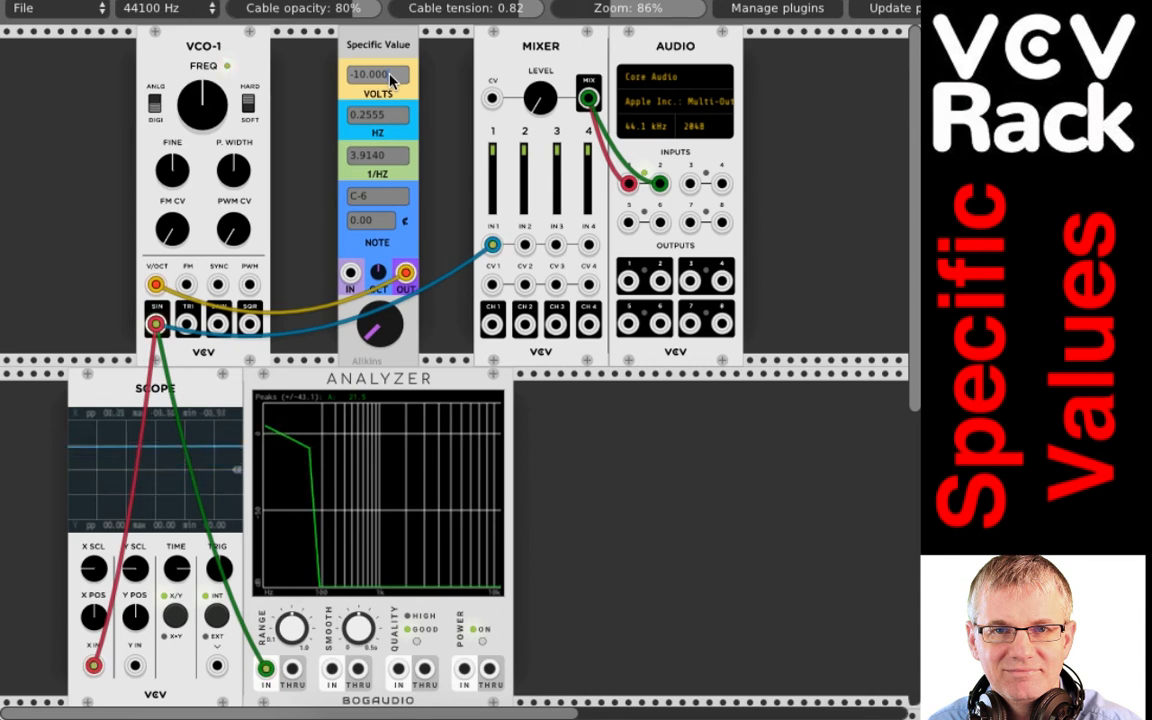
key(BackSpace)
key(BackSpace)
key(BackSpace)
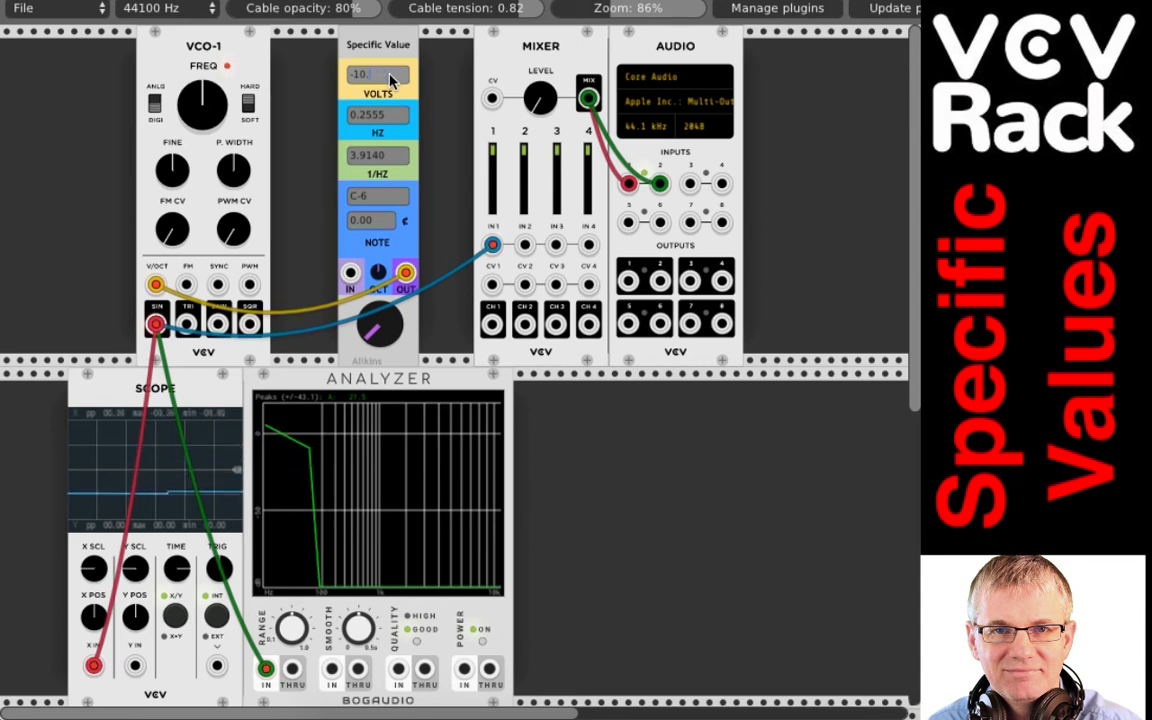
key(BackSpace)
key(BackSpace)
key(Return)
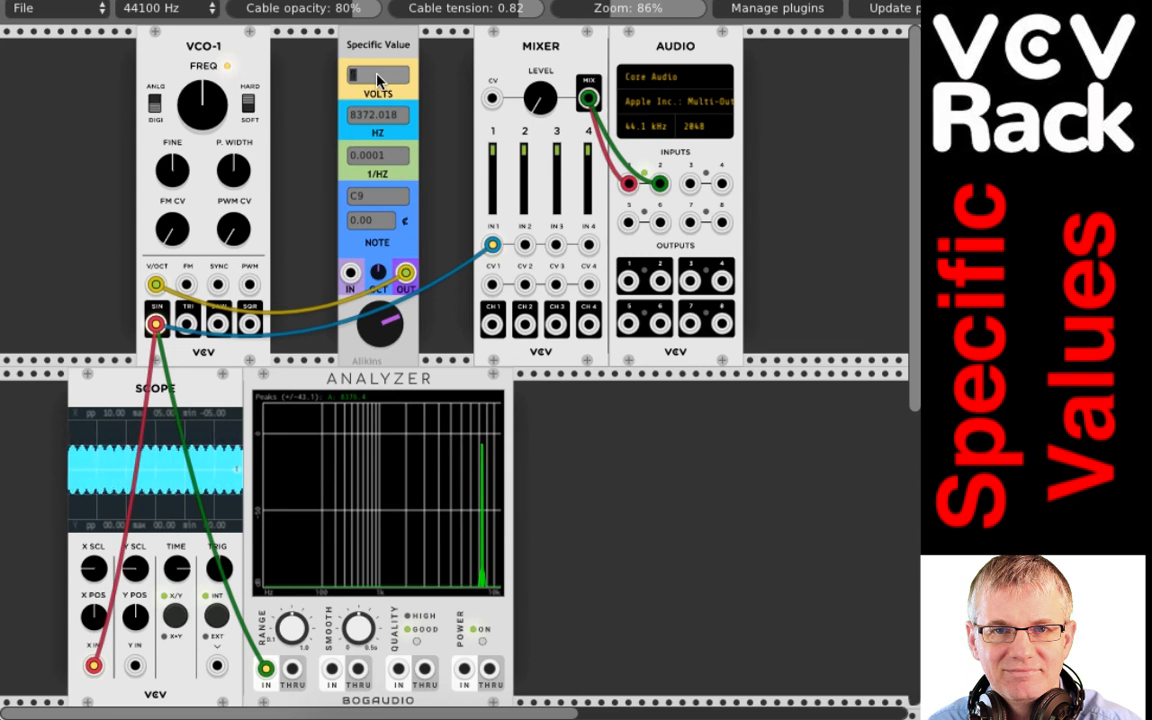
text(0)
key(Return)
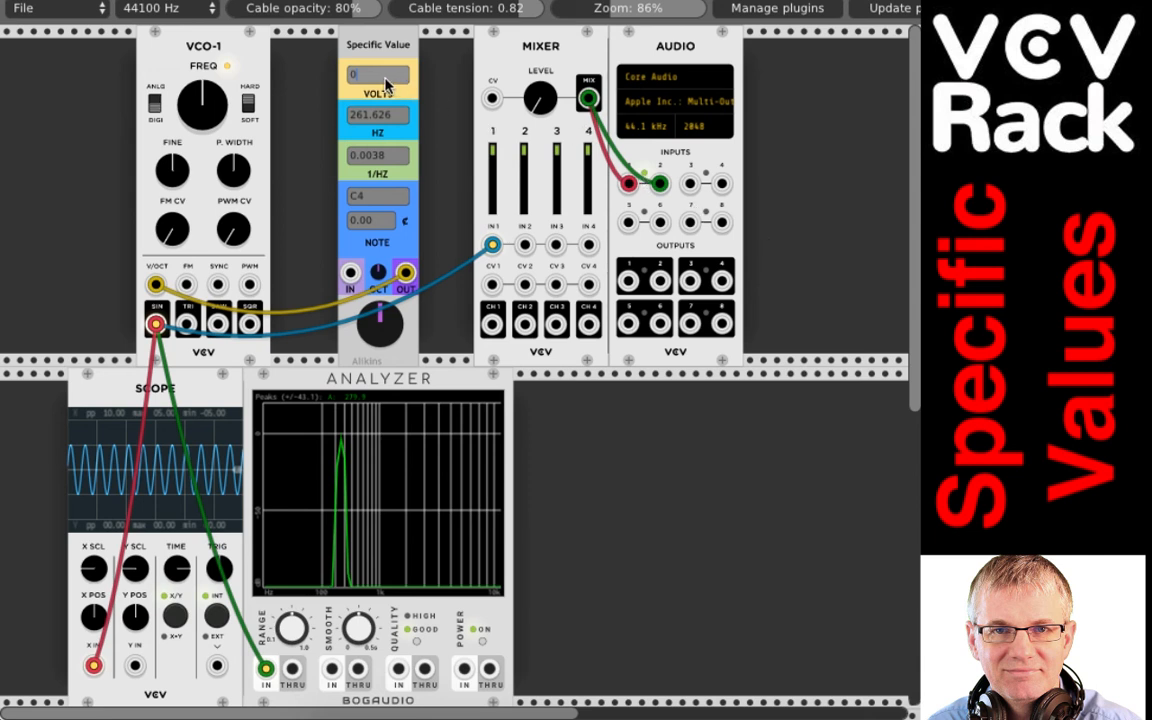
- Replace the frequency of Specific Value with 440 Hz
click(378, 112)
key(BackSpace)
key(BackSpace)
key(BackSpace)
key(BackSpace)
key(BackSpace)
key(BackSpace)
key(BackSpace)
text(440)
key(Return)
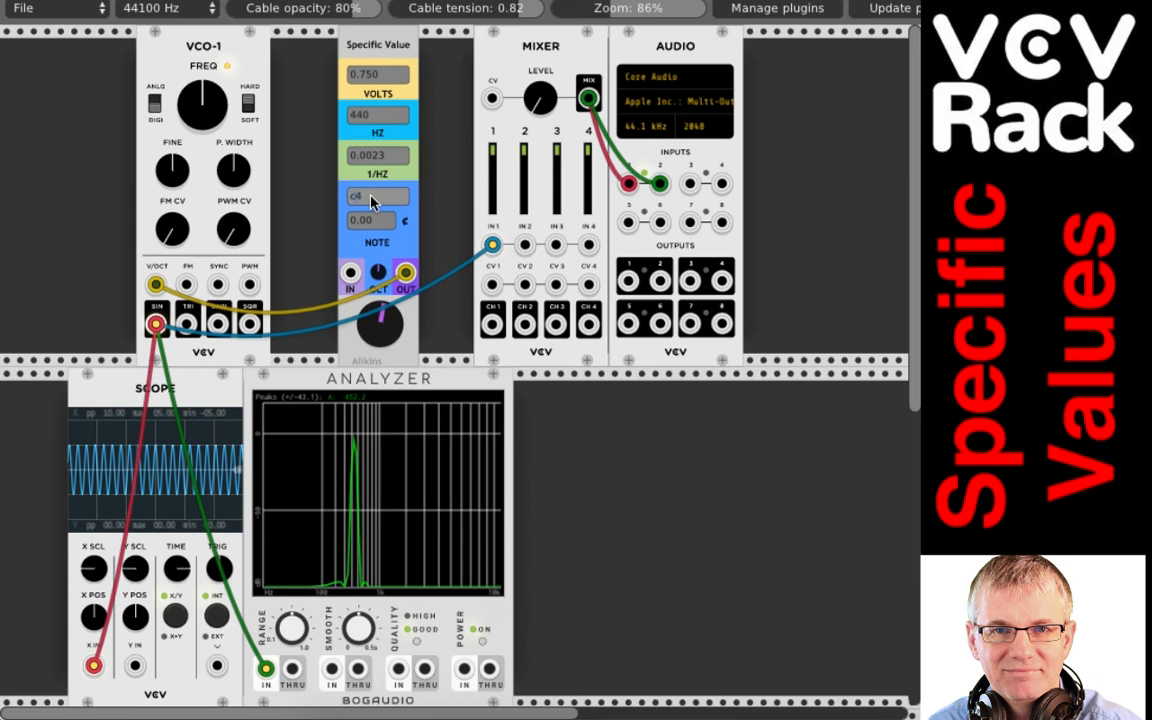
- Enter the notes C4 and G4 in turn in Specific Value
text(c)
key(Return)
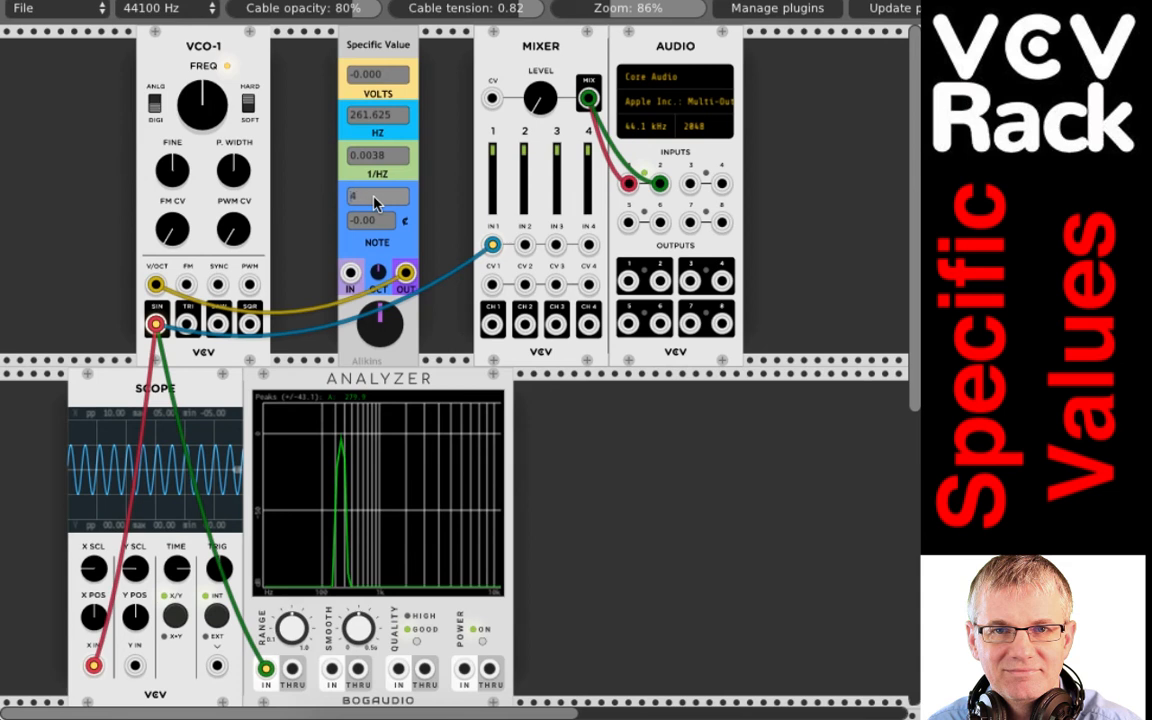
key(Return)
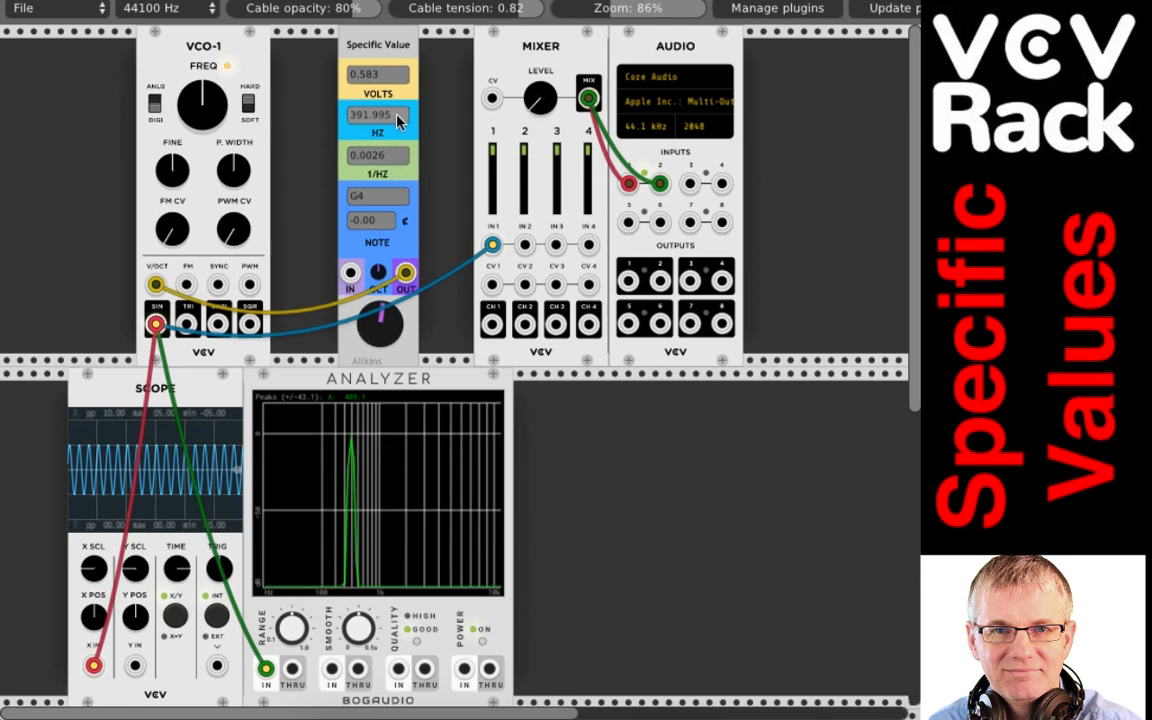
- Clear the frequency left by the G4 note and set it to 440 Hz
key(BackSpace)
key(BackSpace)
key(BackSpace)
key(BackSpace)
key(BackSpace)
key(BackSpace)
key(BackSpace)
text(44)
key(Return)
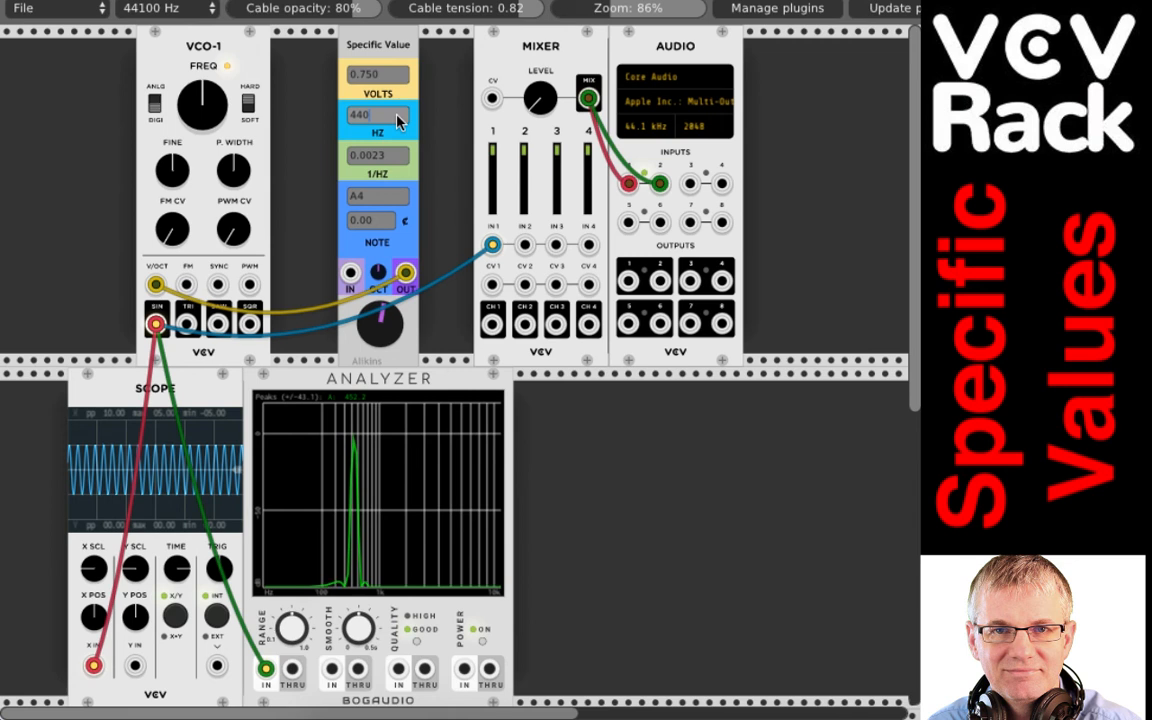
- Try the alternative tuning frequencies 445 Hz and 448 Hz in Specific Value
key(BackSpace)
text(5)
key(Return)
key(BackSpace)
text(8)
key(Return)
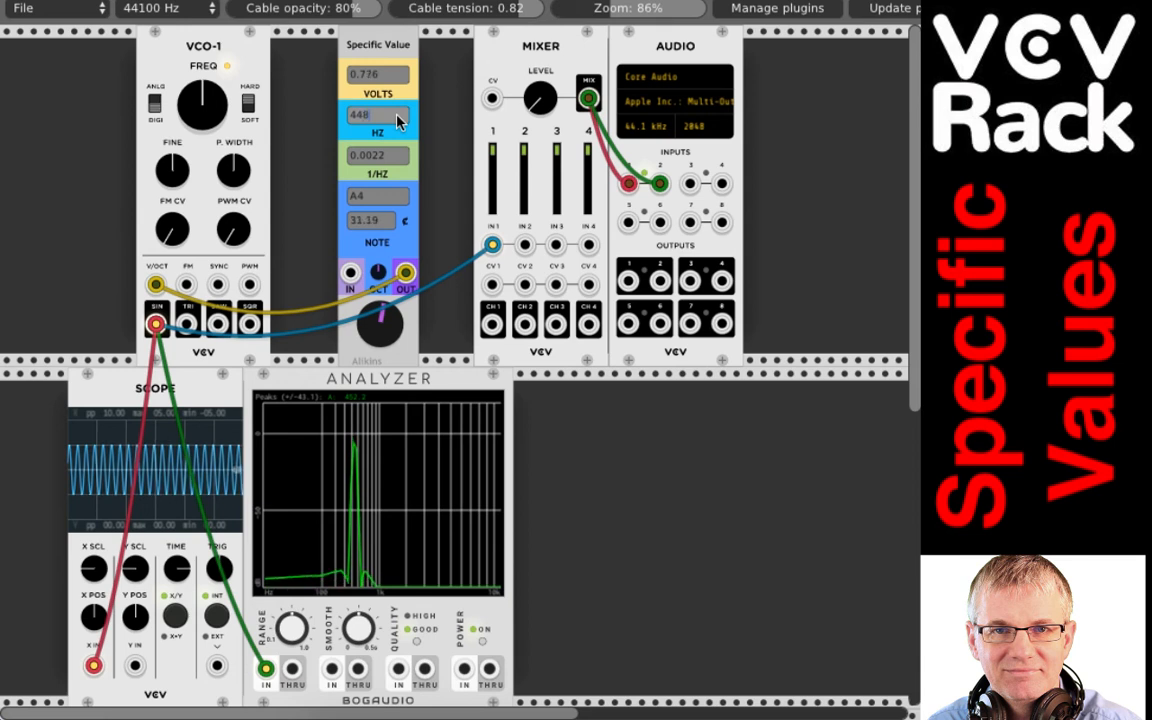
- Return the Specific Value frequency to 440 Hz
key(BackSpace)
text(0)
key(Return)
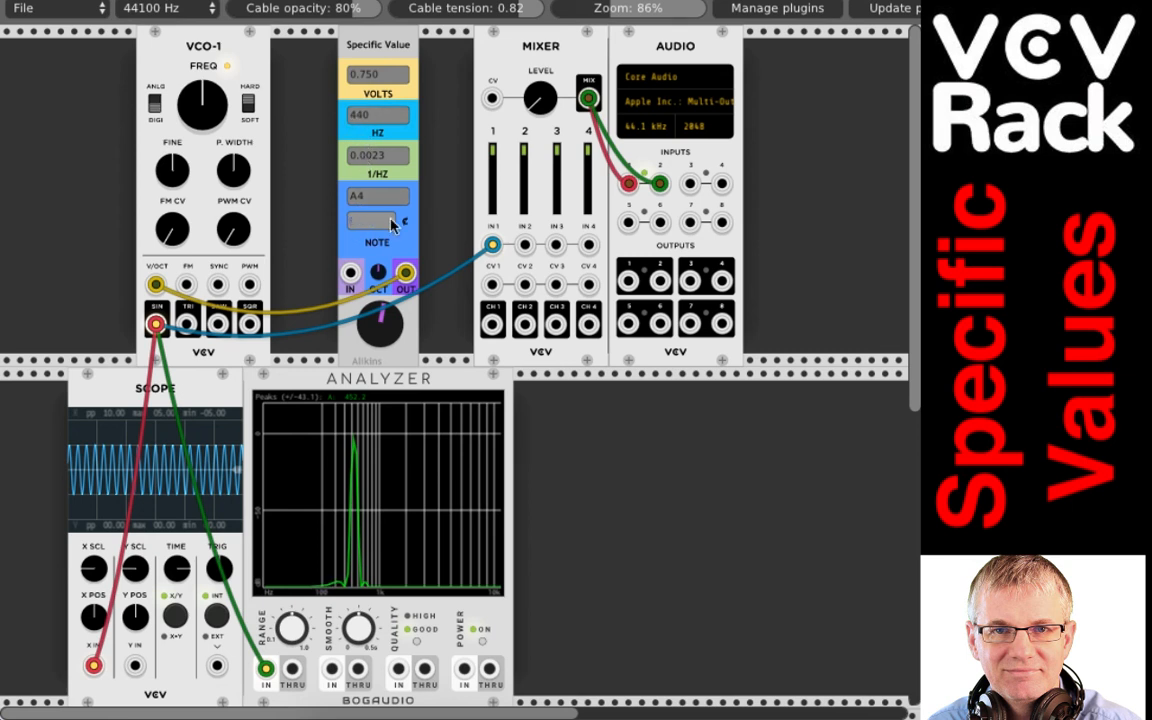
- Replace the cents offset of the A4 note in Specific Value with 3.00
key(Return)
key(BackSpace)
key(BackSpace)
key(BackSpace)
key(BackSpace)
text(3.00)
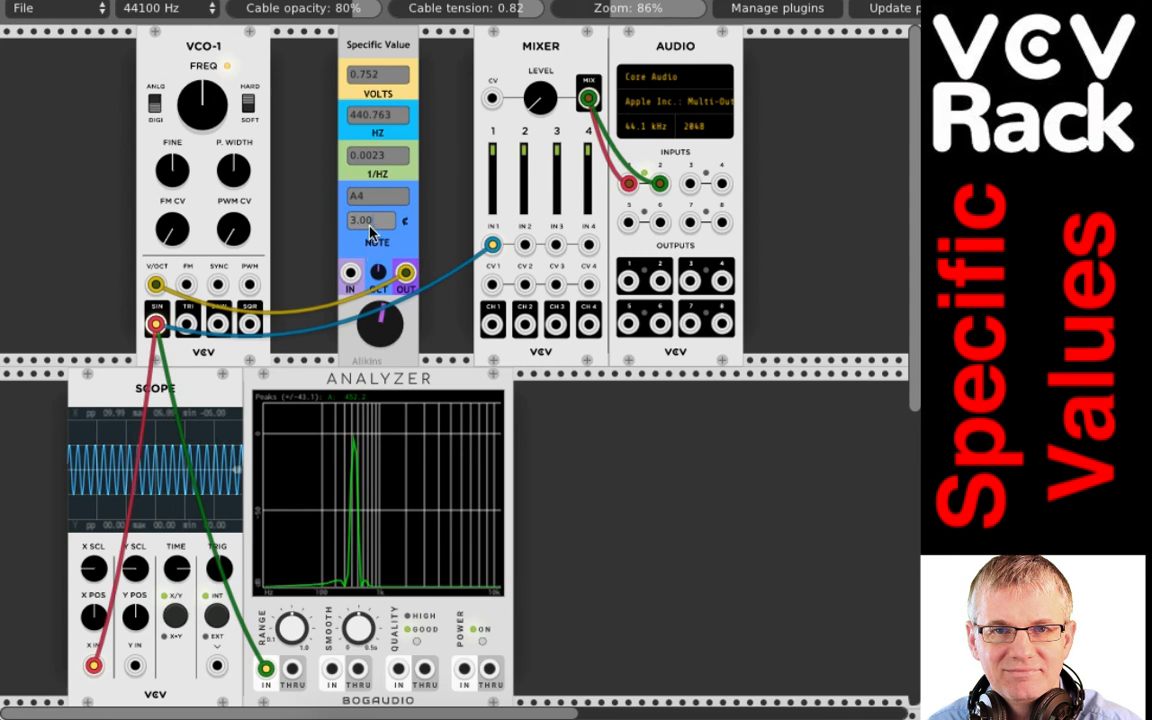
- Set the cents offset of the A4 note in Specific Value to 9
key(BackSpace)
key(BackSpace)
key(BackSpace)
key(BackSpace)
text(9)
key(Return)
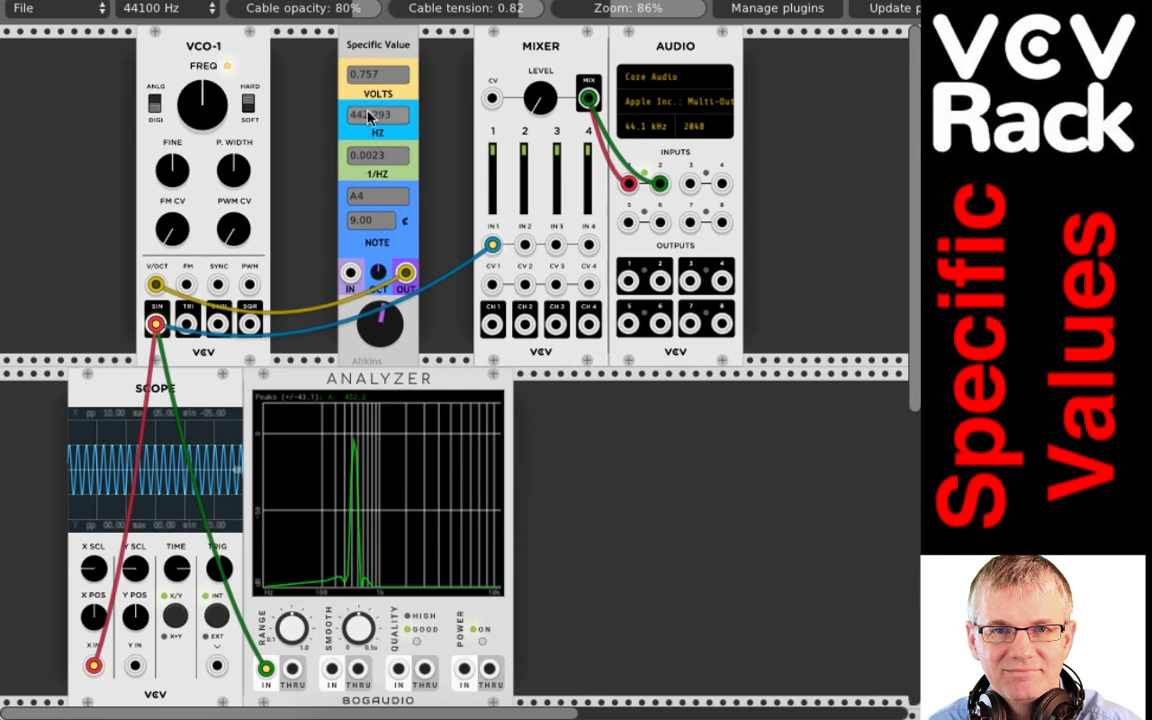
- Set the Specific Value frequency to 432 Hz and return it to 440 Hz
double_click(401, 118)
text(432)
key(Return)
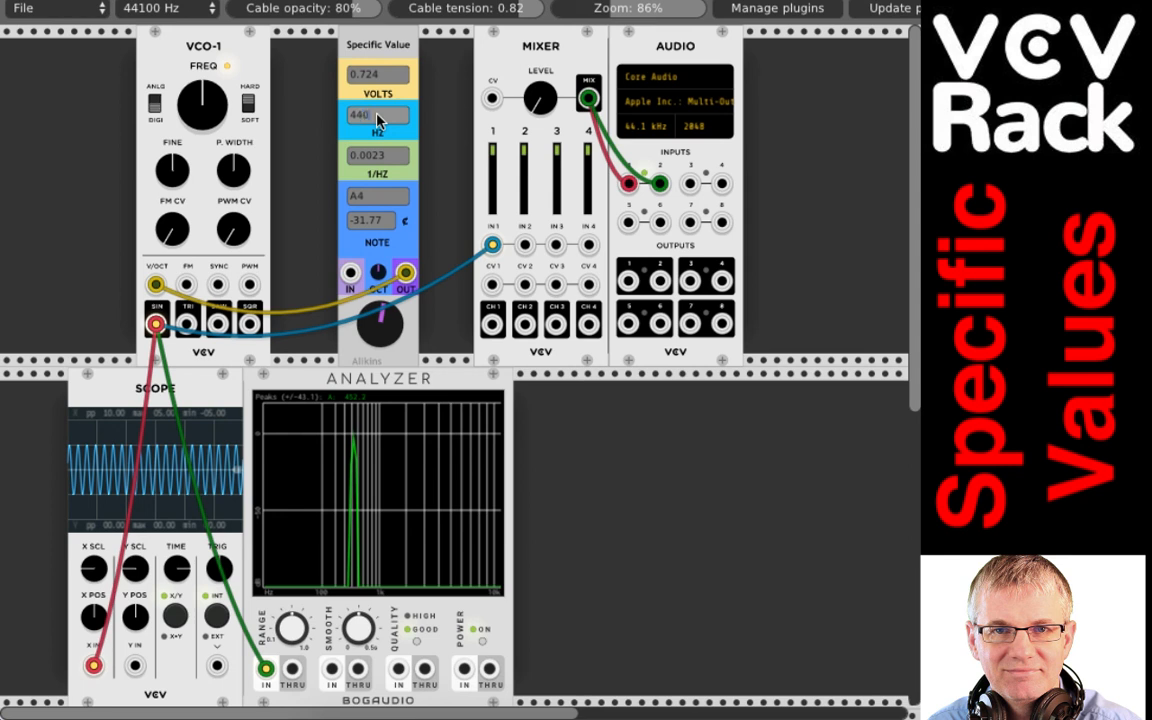
key(Return)
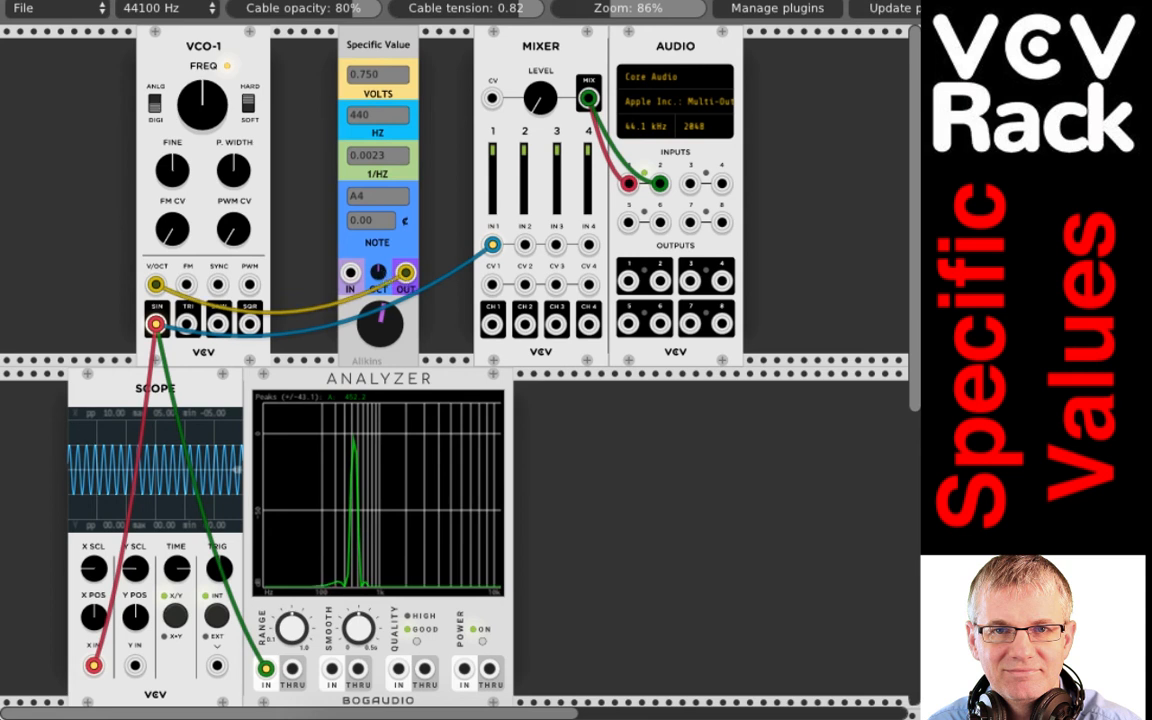
- Raise the octave setting of Specific Value and re-enter a frequency of 440 Hz
drag(378, 275, 378, 217)
drag(378, 273, 380, 181)
text(440)
key(Return)
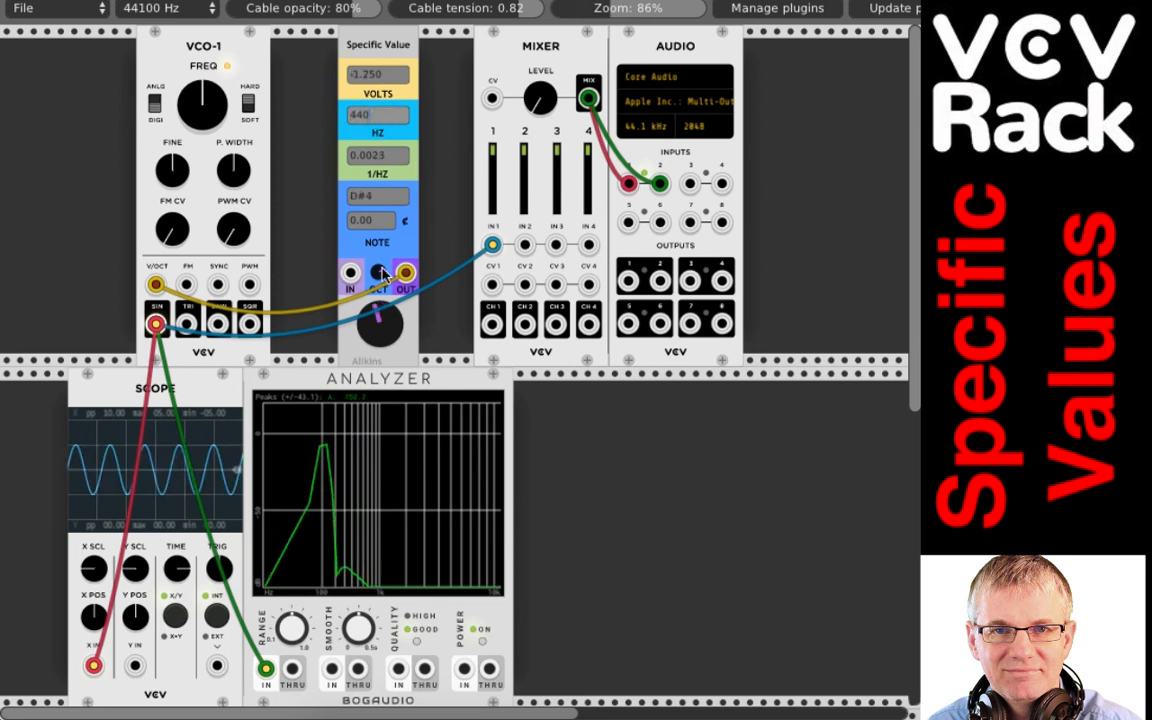
- Lower the Specific Value octave, raise it to the C7 octave, and reset the module's voltage to 0 V
drag(378, 272, 378, 290)
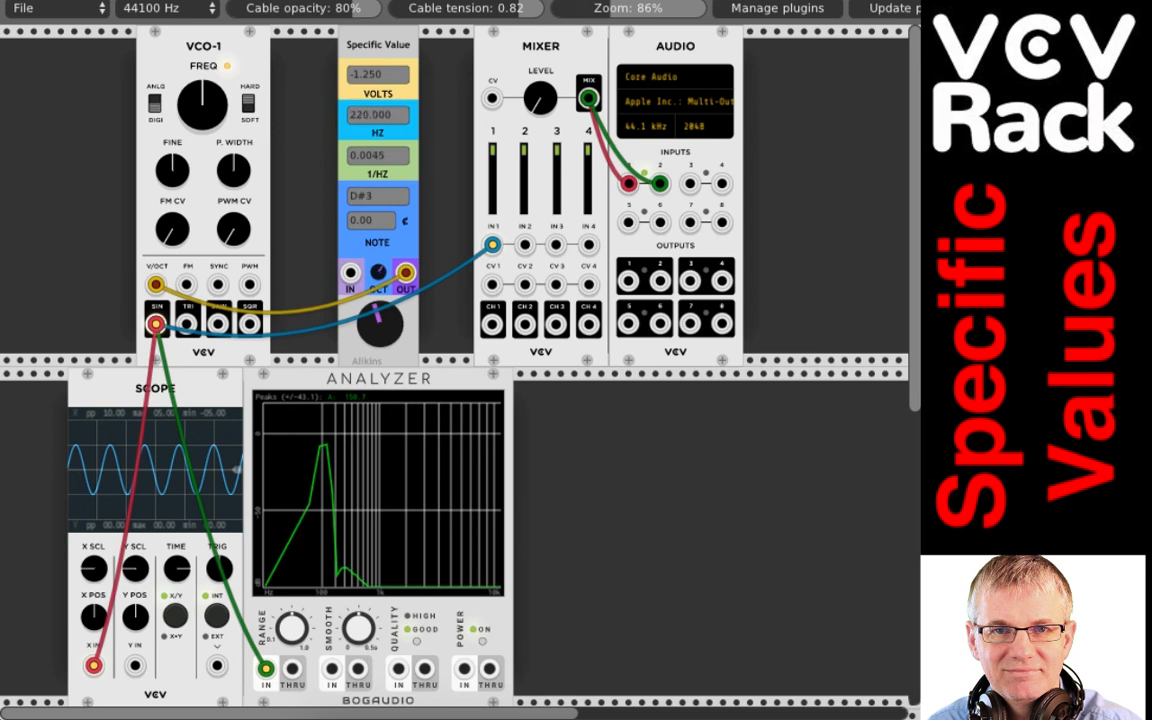
drag(378, 272, 378, 326)
drag(381, 283, 382, 272)
drag(379, 273, 379, 245)
double_click(383, 327)
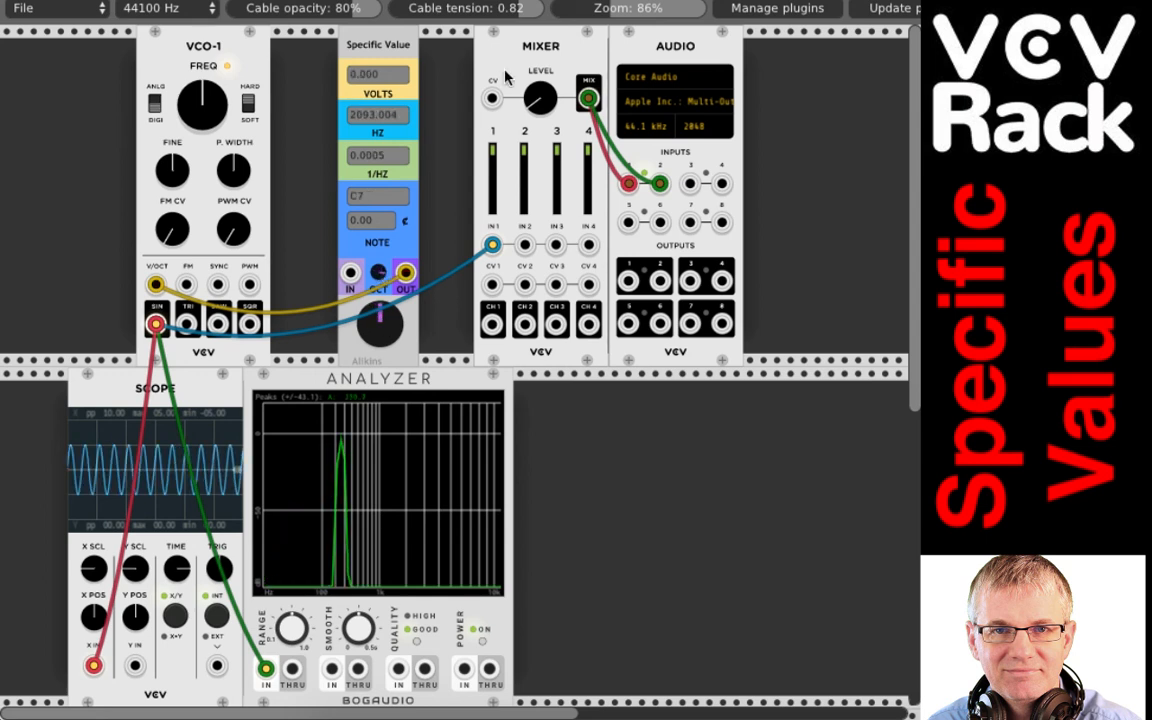